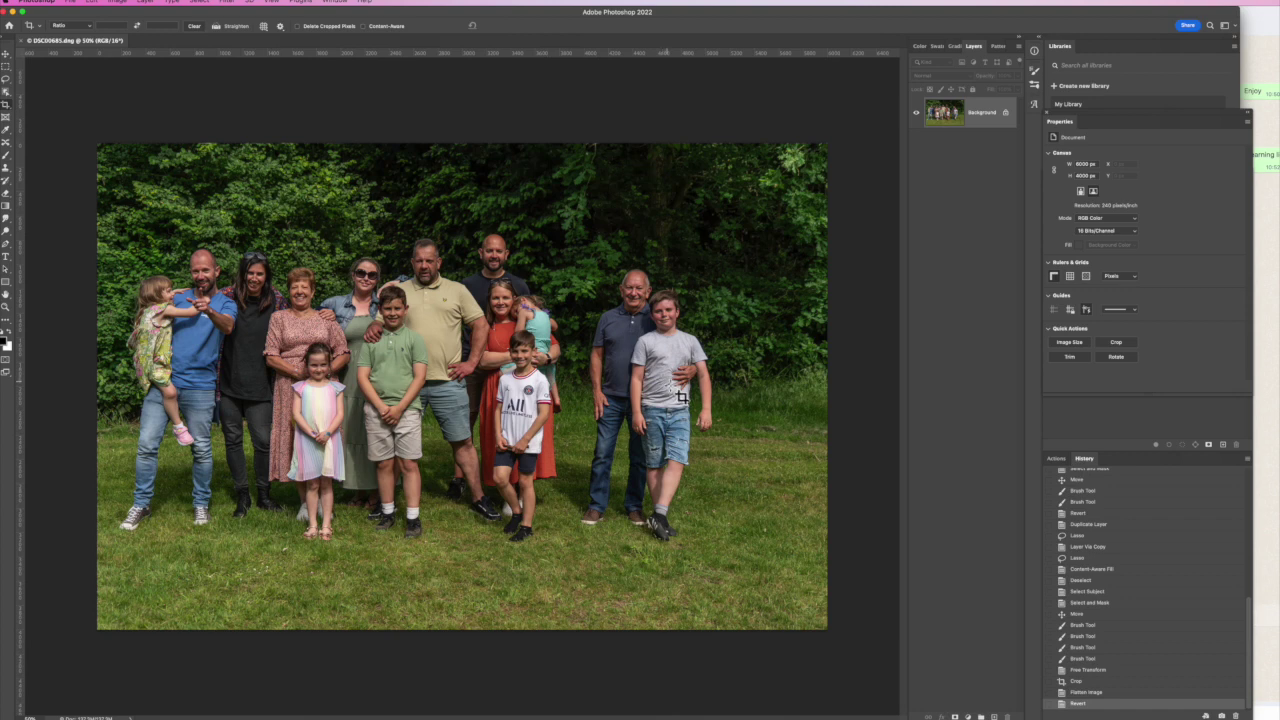
Step: Duplicate the Background layer to create a Background copy layer above it
{"action": "left_click", "coordinate": [147, 7]}
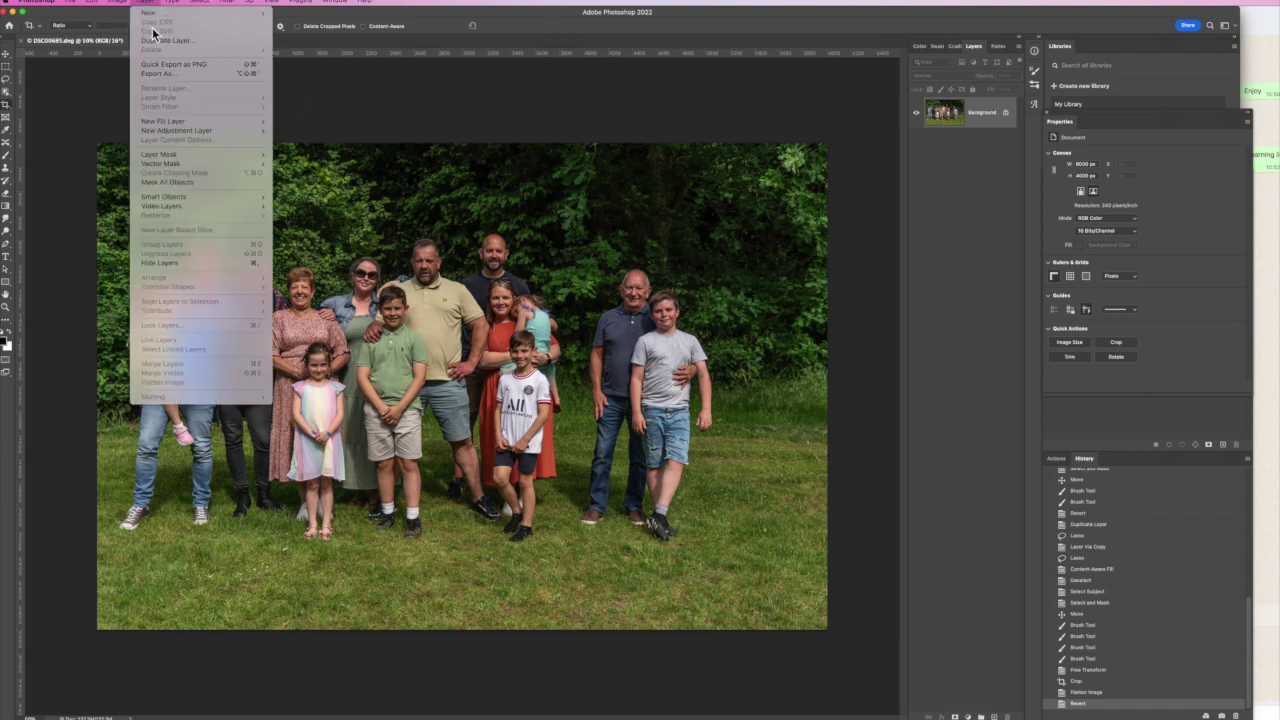
{"action": "left_click", "coordinate": [160, 40]}
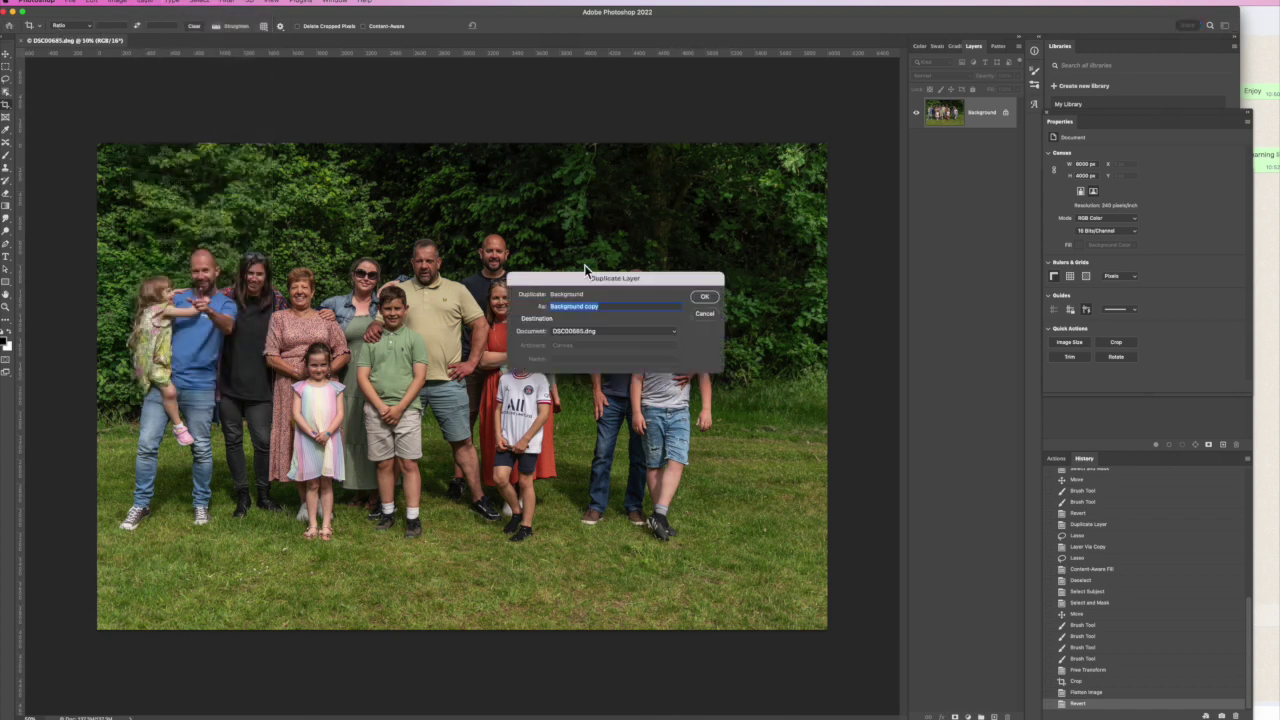
{"action": "left_click", "coordinate": [706, 299]}
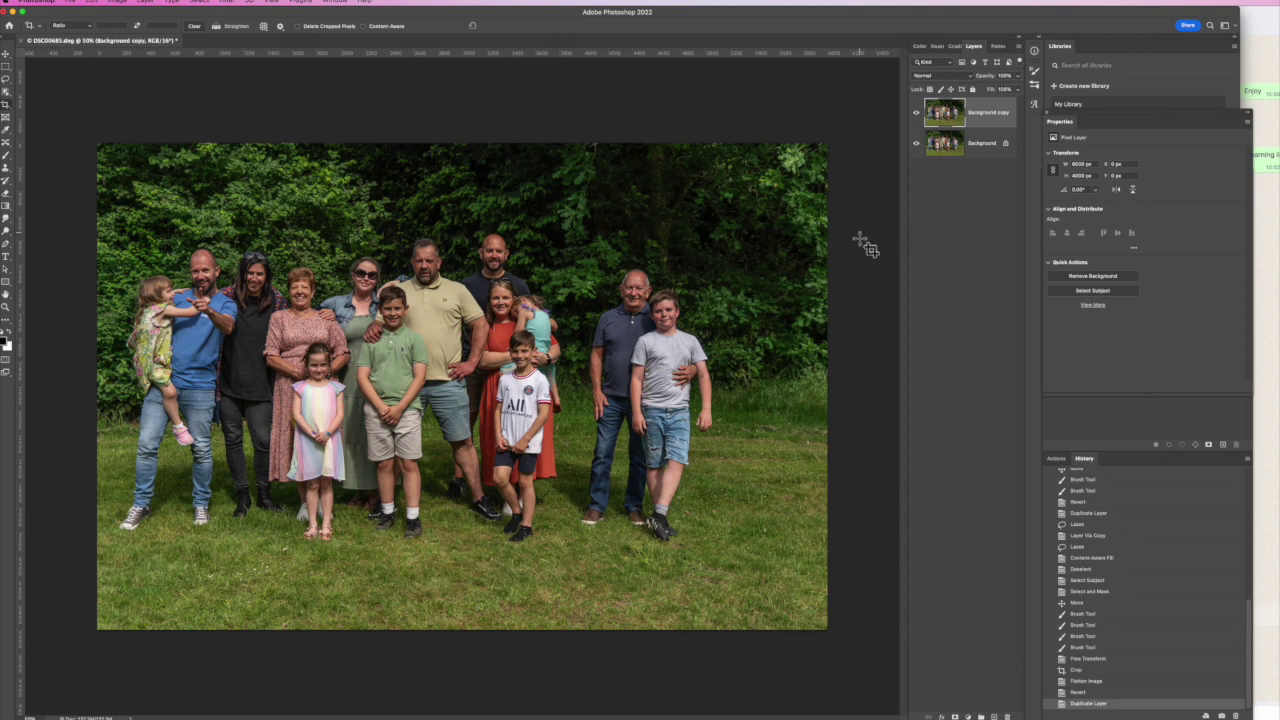
{"action": "left_click", "coordinate": [8, 83]}
Step: Lasso the older man and grey-shirted boy and copy them onto a new Layer 1
{"action": "left_click", "coordinate": [8, 83]}
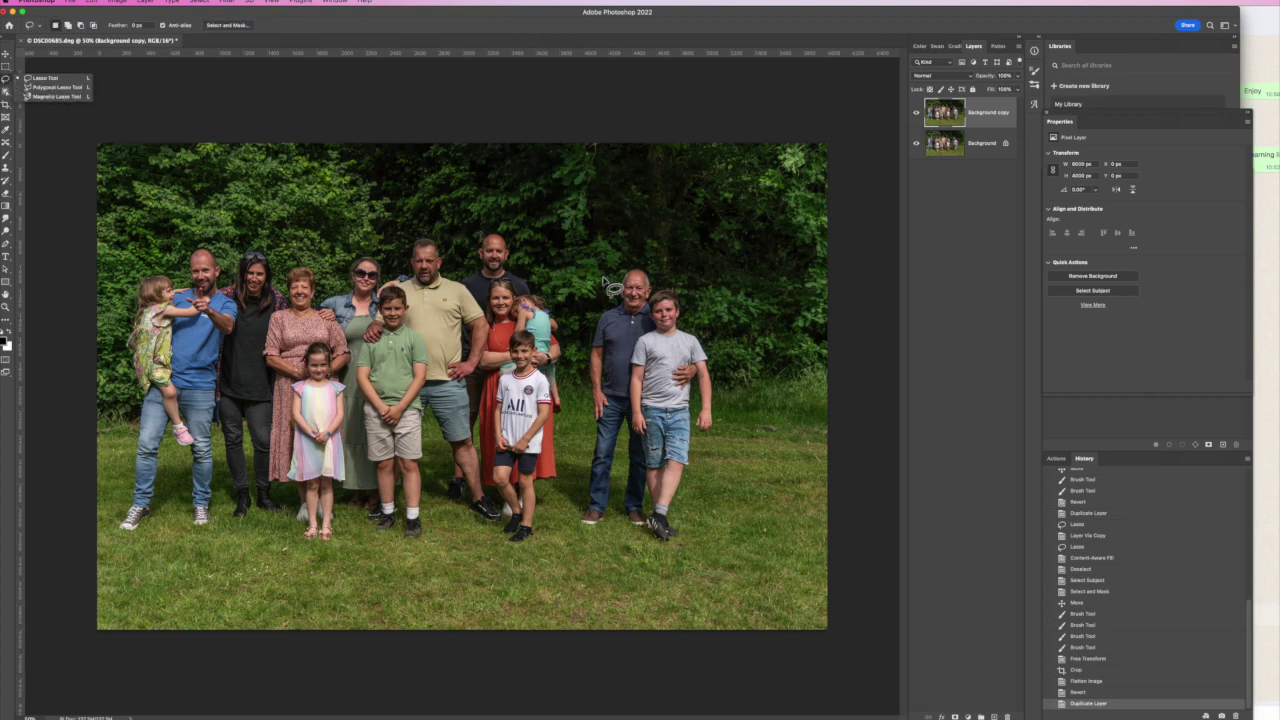
{"action": "mouse_move", "coordinate": [605, 262]}
{"action": "left_mouse_down"}
{"action": "mouse_move", "coordinate": [580, 303]}
{"action": "mouse_move", "coordinate": [584, 442]}
{"action": "mouse_move", "coordinate": [567, 505]}
{"action": "mouse_move", "coordinate": [584, 534]}
{"action": "mouse_move", "coordinate": [684, 540]}
{"action": "mouse_move", "coordinate": [695, 449]}
{"action": "mouse_move", "coordinate": [724, 420]}
{"action": "mouse_move", "coordinate": [717, 362]}
{"action": "mouse_move", "coordinate": [664, 265]}
{"action": "mouse_move", "coordinate": [604, 262]}
{"action": "left_mouse_up"}
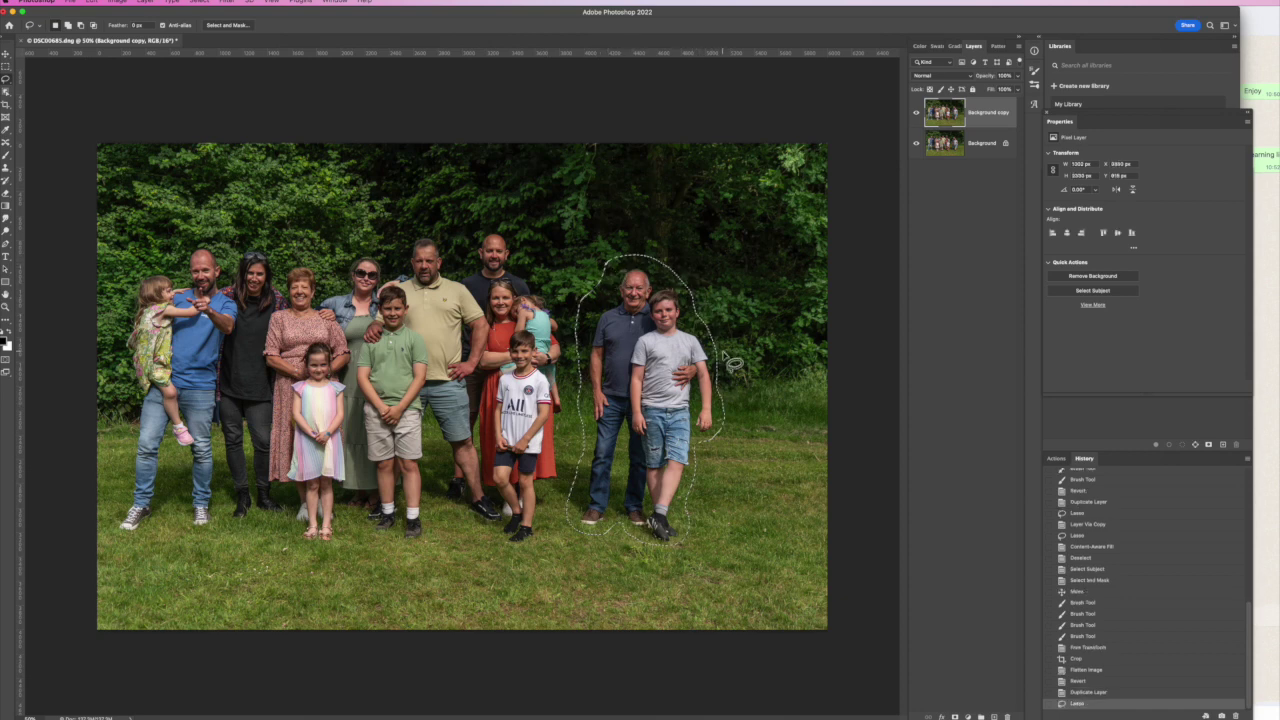
{"action": "left_click", "coordinate": [143, 3]}
{"action": "mouse_move", "coordinate": [251, 13]}
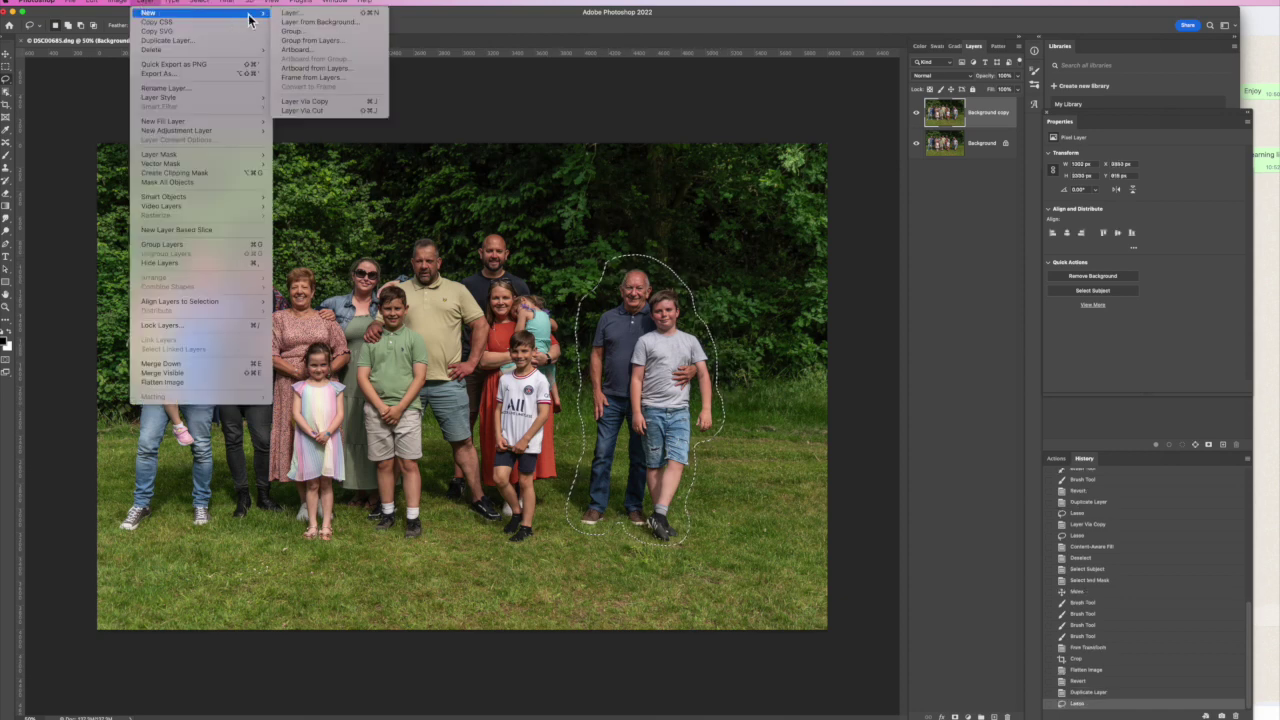
{"action": "left_click", "coordinate": [301, 102]}
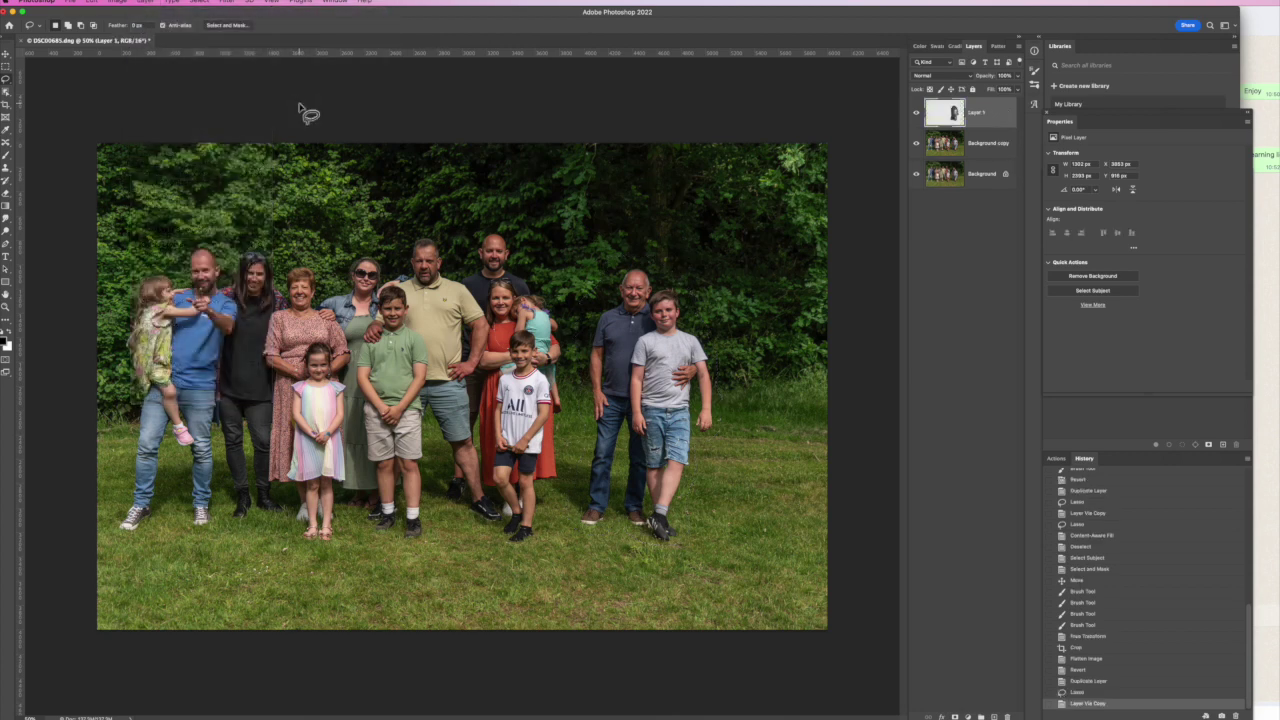
Step: Hide Background and Background copy so only the Layer 1 cut-out shows
{"action": "left_click", "coordinate": [917, 174]}
{"action": "left_click", "coordinate": [919, 146]}
{"action": "left_click", "coordinate": [918, 145]}
{"action": "left_click", "coordinate": [917, 174]}
{"action": "left_click", "coordinate": [917, 178]}
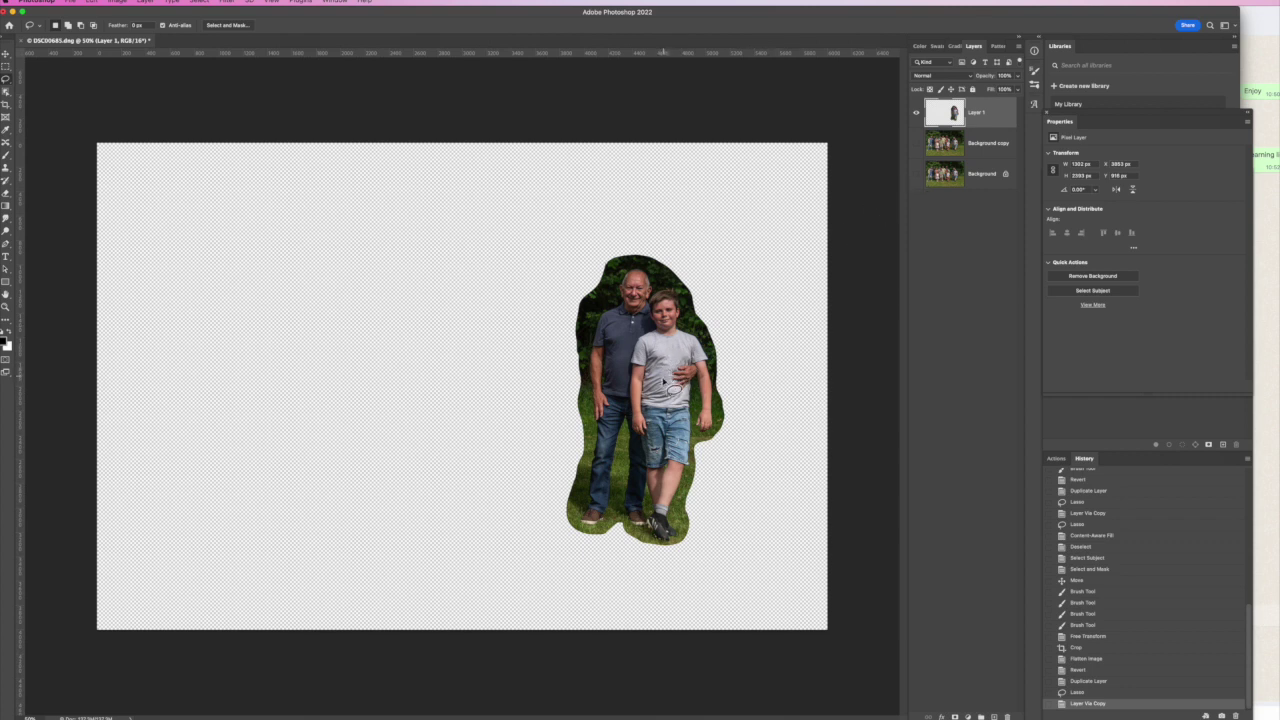
Step: Select the Brush tool for painting on Layer 1
{"action": "left_click", "coordinate": [7, 157]}
{"action": "right_click", "coordinate": [8, 158]}
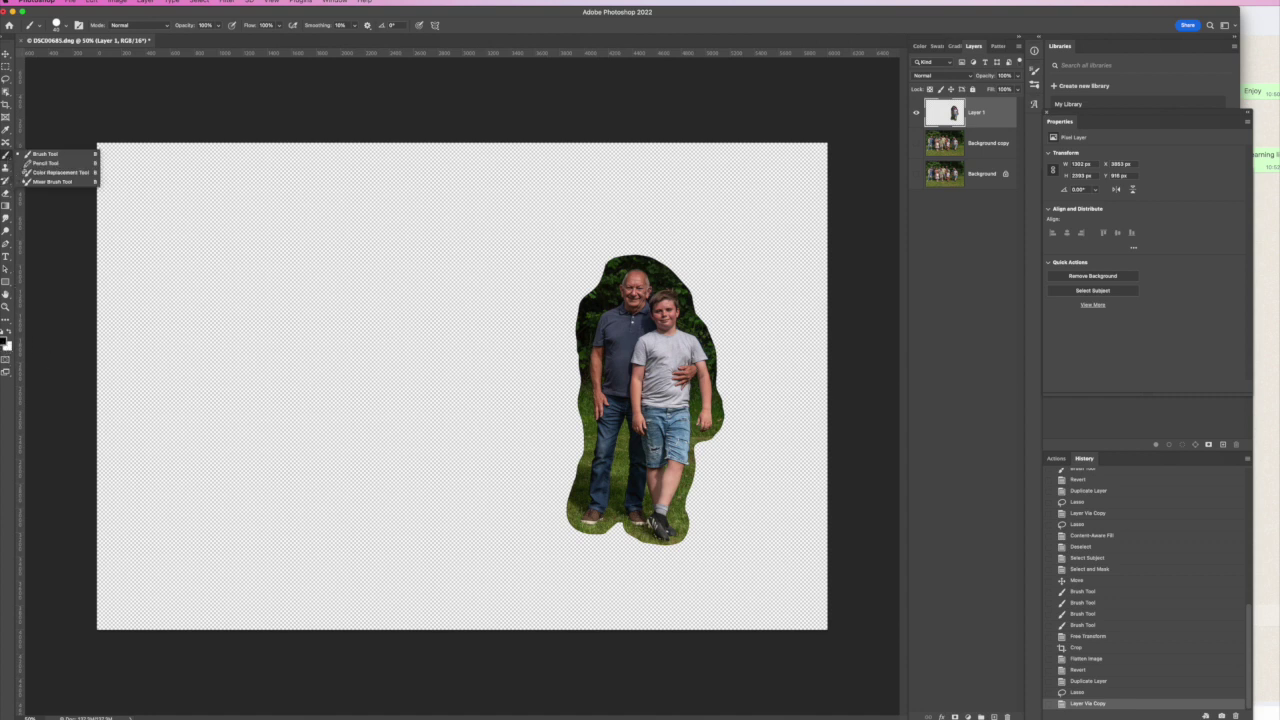
{"action": "left_click", "coordinate": [637, 289]}
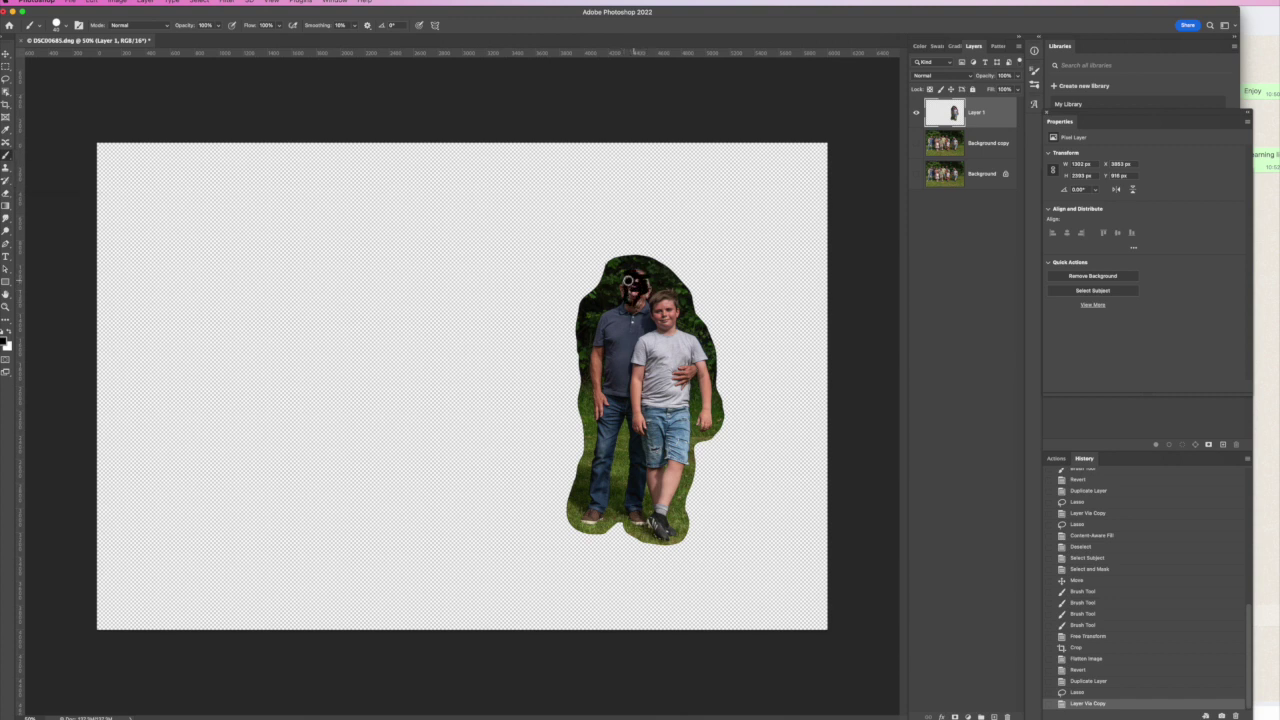
Step: Paint black over the older man on Layer 1
{"action": "mouse_move", "coordinate": [603, 339]}
{"action": "left_mouse_down"}
{"action": "mouse_move", "coordinate": [604, 382]}
{"action": "mouse_move", "coordinate": [610, 336]}
{"action": "mouse_move", "coordinate": [611, 372]}
{"action": "mouse_move", "coordinate": [647, 327]}
{"action": "mouse_move", "coordinate": [650, 292]}
{"action": "mouse_move", "coordinate": [619, 364]}
{"action": "mouse_move", "coordinate": [602, 375]}
{"action": "mouse_move", "coordinate": [597, 358]}
{"action": "mouse_move", "coordinate": [601, 424]}
{"action": "mouse_move", "coordinate": [610, 380]}
{"action": "mouse_move", "coordinate": [594, 486]}
{"action": "mouse_move", "coordinate": [599, 431]}
{"action": "mouse_move", "coordinate": [581, 444]}
{"action": "mouse_move", "coordinate": [611, 492]}
{"action": "mouse_move", "coordinate": [592, 518]}
{"action": "mouse_move", "coordinate": [612, 529]}
{"action": "mouse_move", "coordinate": [637, 518]}
{"action": "mouse_move", "coordinate": [607, 490]}
{"action": "mouse_move", "coordinate": [638, 514]}
{"action": "mouse_move", "coordinate": [603, 473]}
{"action": "mouse_move", "coordinate": [616, 399]}
{"action": "mouse_move", "coordinate": [637, 469]}
{"action": "mouse_move", "coordinate": [602, 434]}
{"action": "mouse_move", "coordinate": [619, 376]}
{"action": "mouse_move", "coordinate": [626, 398]}
{"action": "mouse_move", "coordinate": [624, 308]}
{"action": "left_mouse_up"}
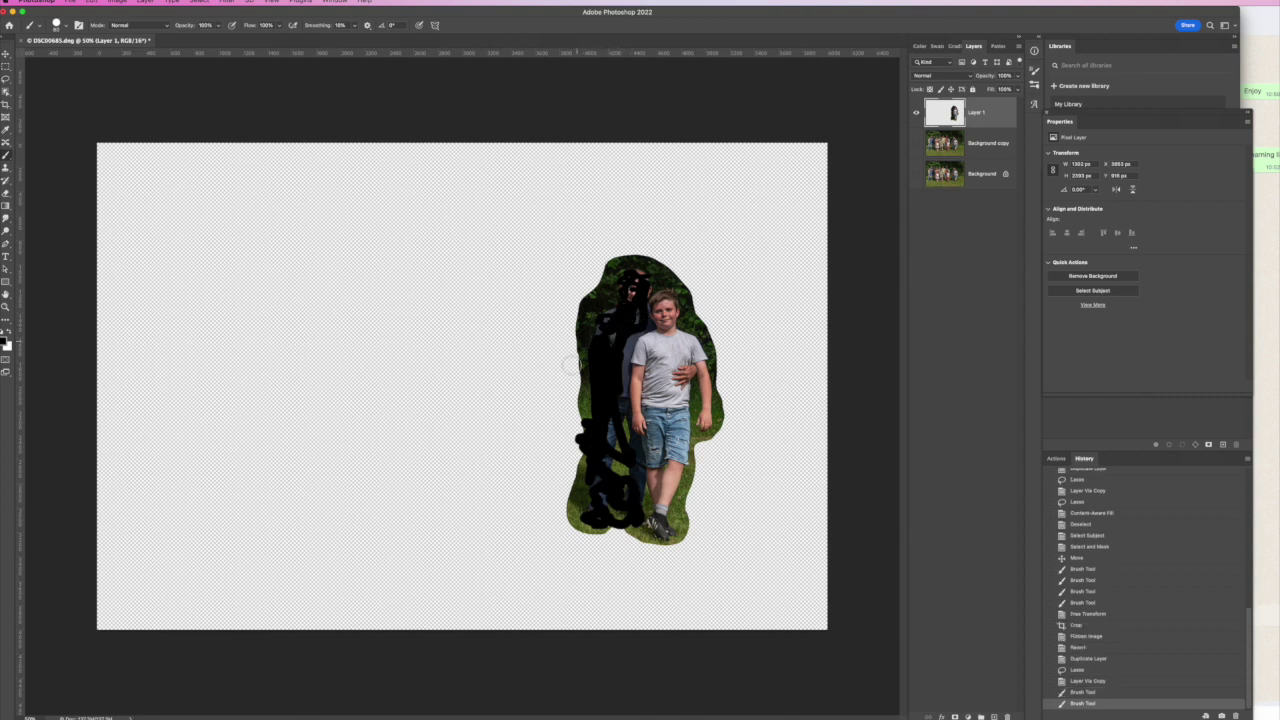
{"action": "left_click", "coordinate": [204, 3]}
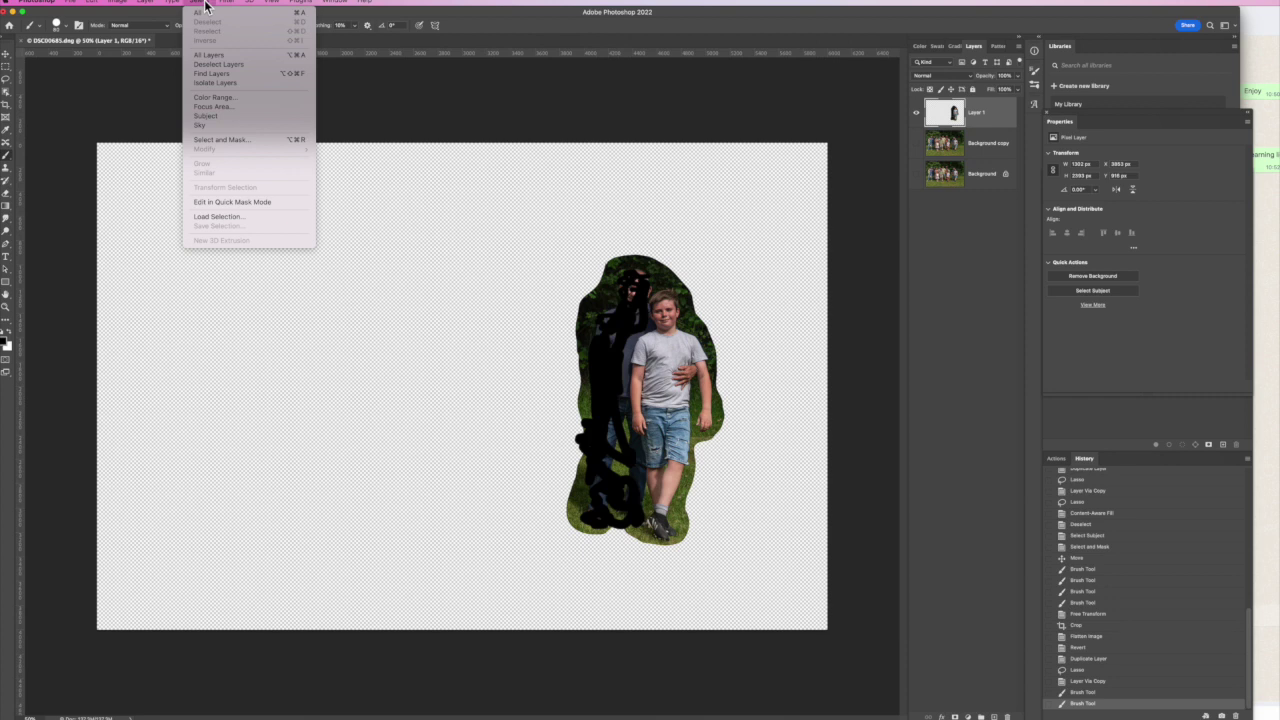
Step: Try Select Subject, undo it, and paint black over more of the man's legs
{"action": "left_click", "coordinate": [210, 116]}
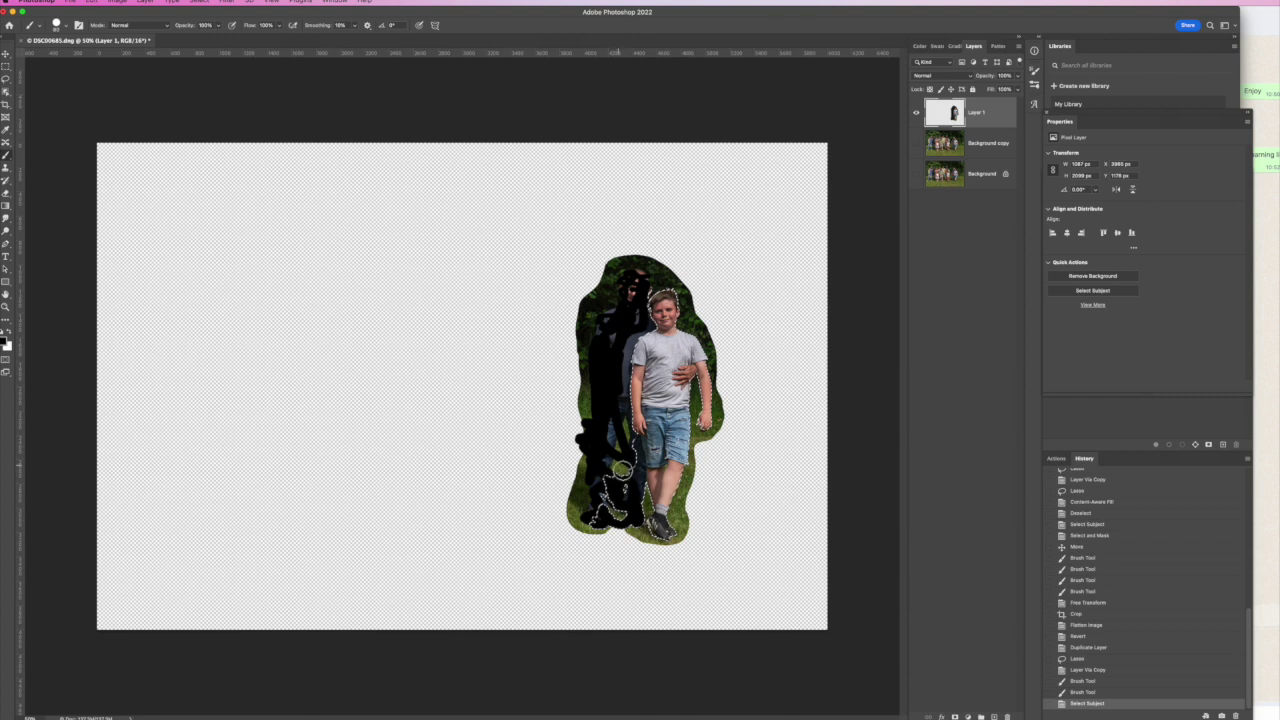
{"action": "key", "text": "super+z"}
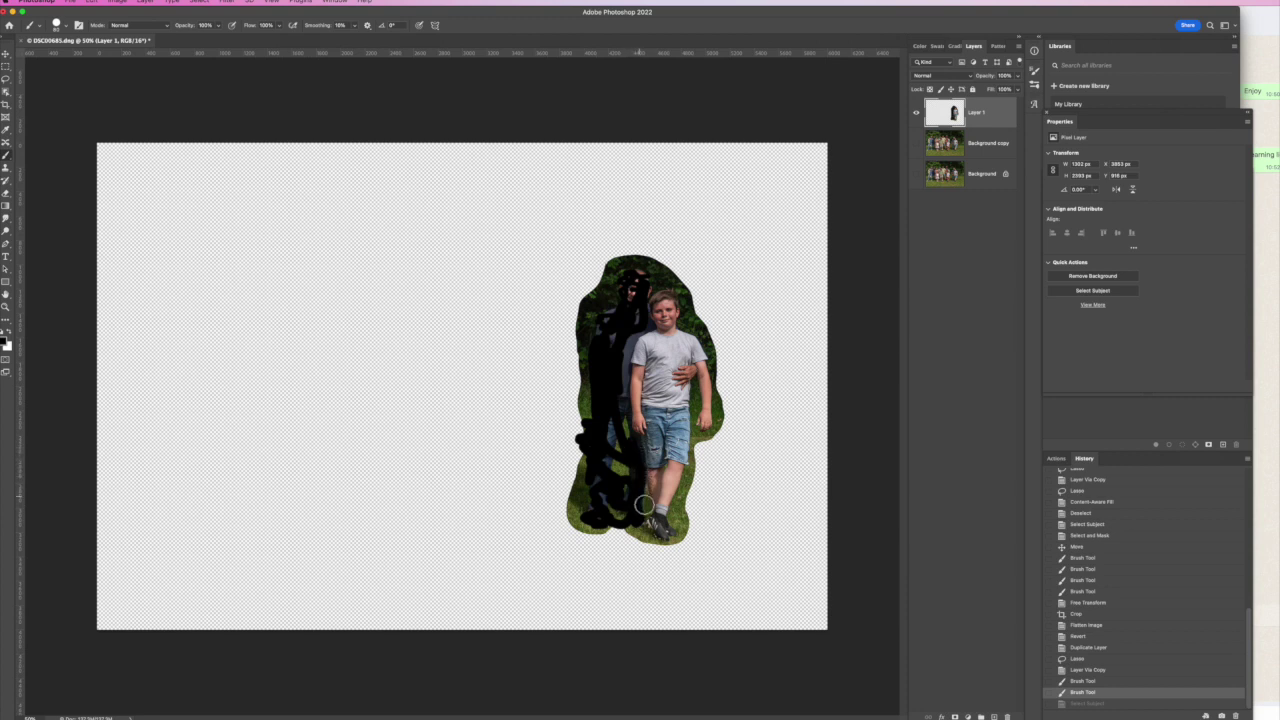
{"action": "left_click_drag", "start_coordinate": [631, 447], "coordinate": [604, 474]}
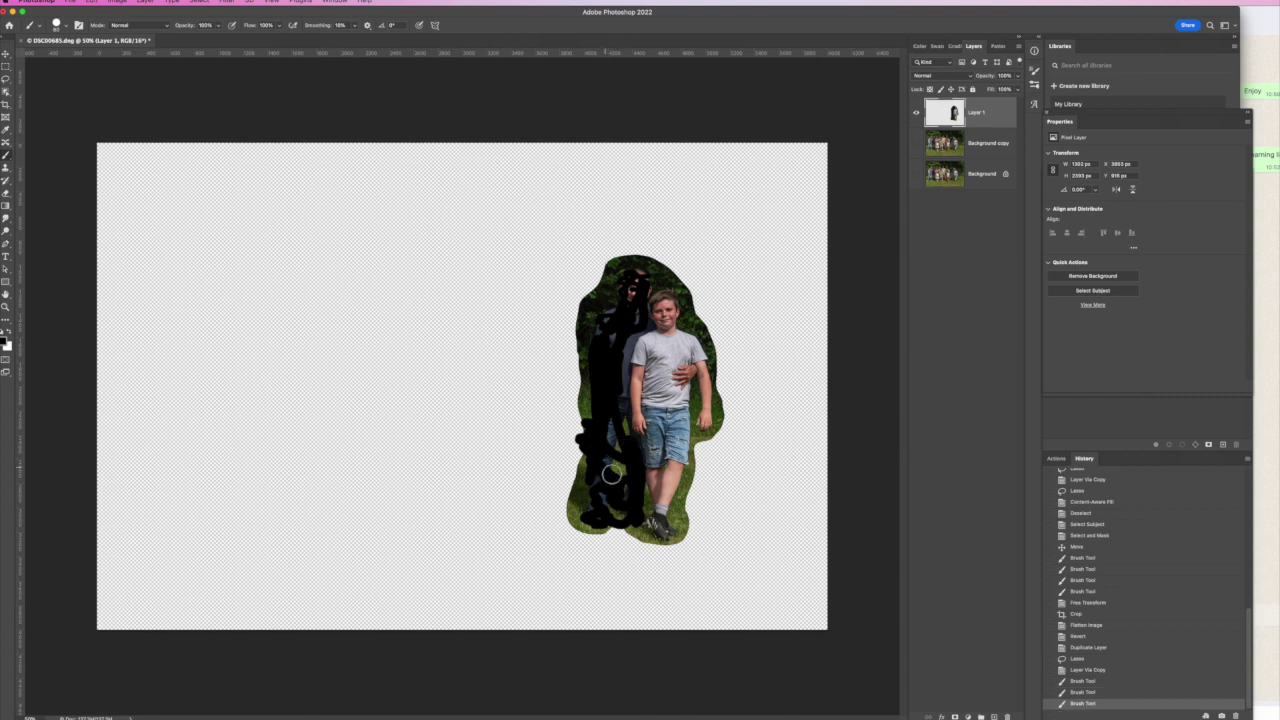
Step: Select the boy with Select > Subject and open Select and Mask
{"action": "left_click", "coordinate": [200, 2]}
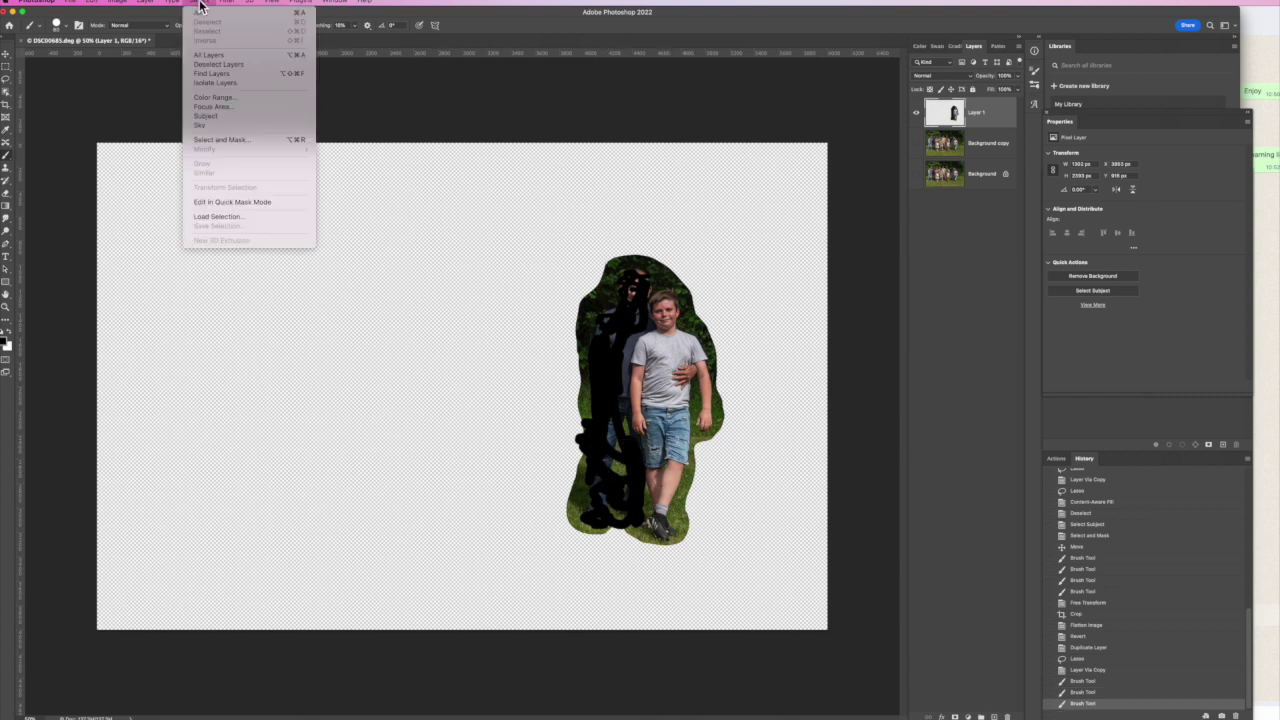
{"action": "left_click", "coordinate": [208, 116]}
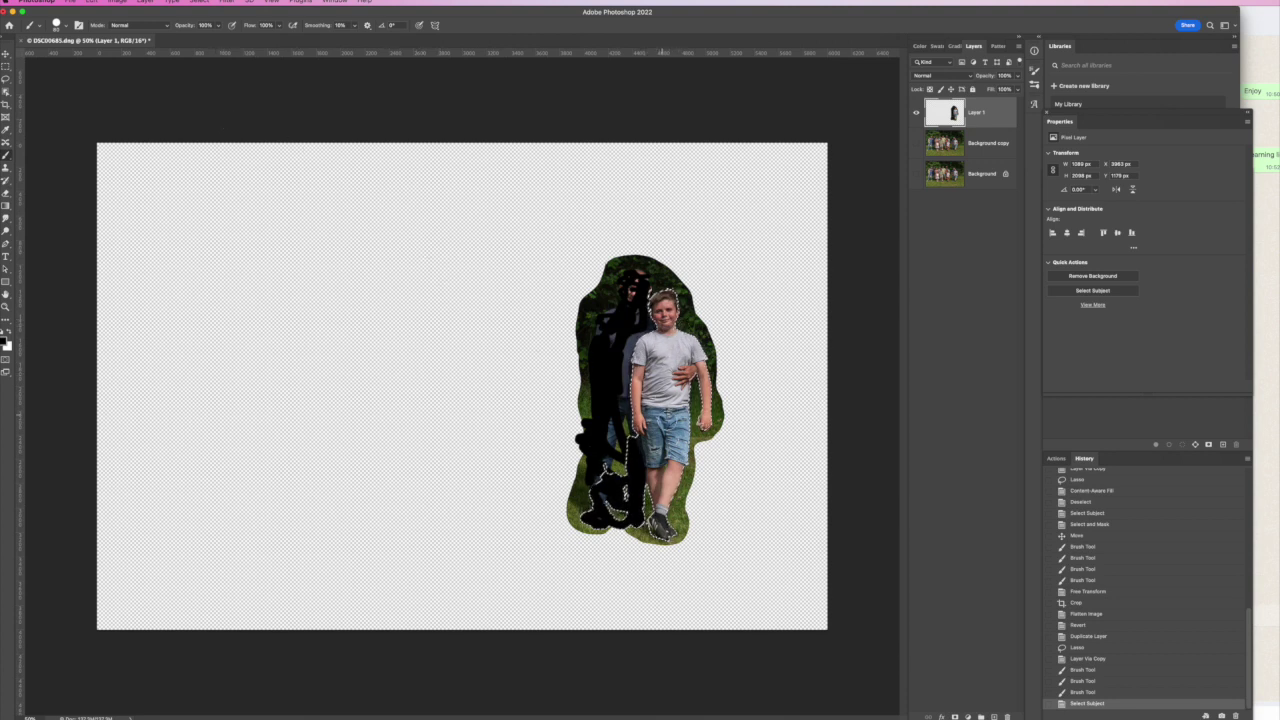
{"action": "left_click", "coordinate": [201, 4]}
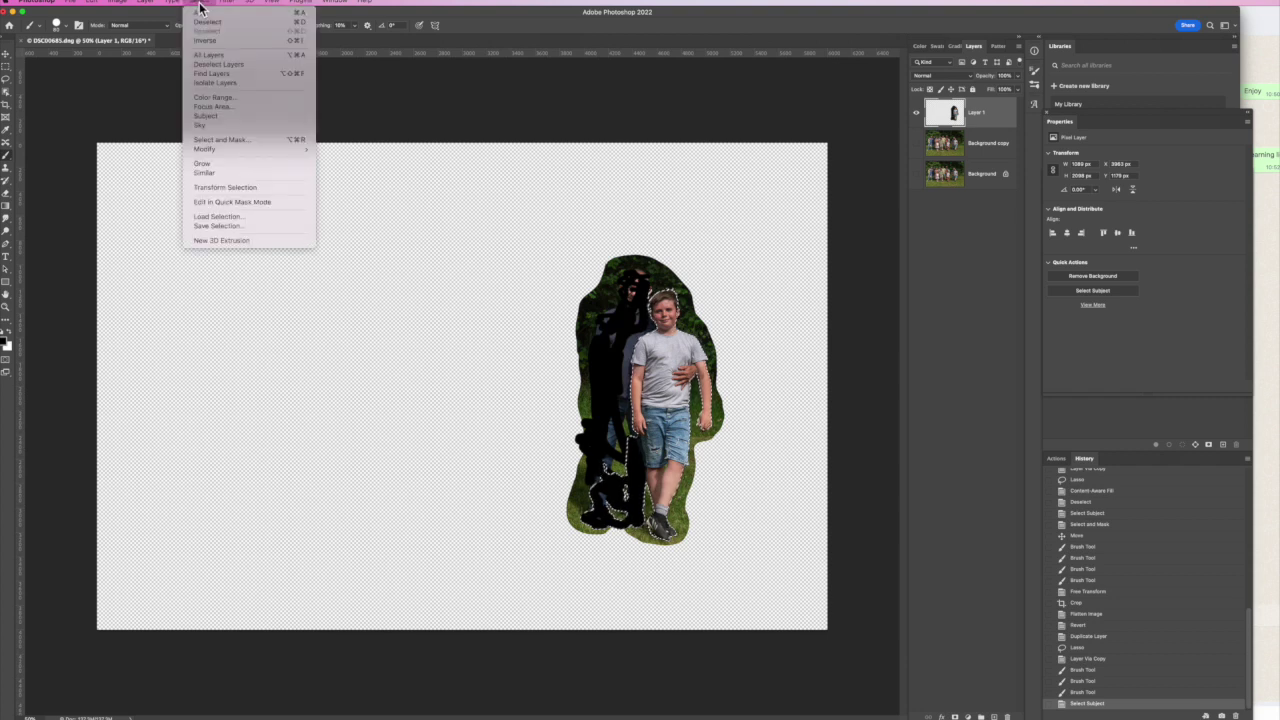
{"action": "left_click", "coordinate": [227, 144]}
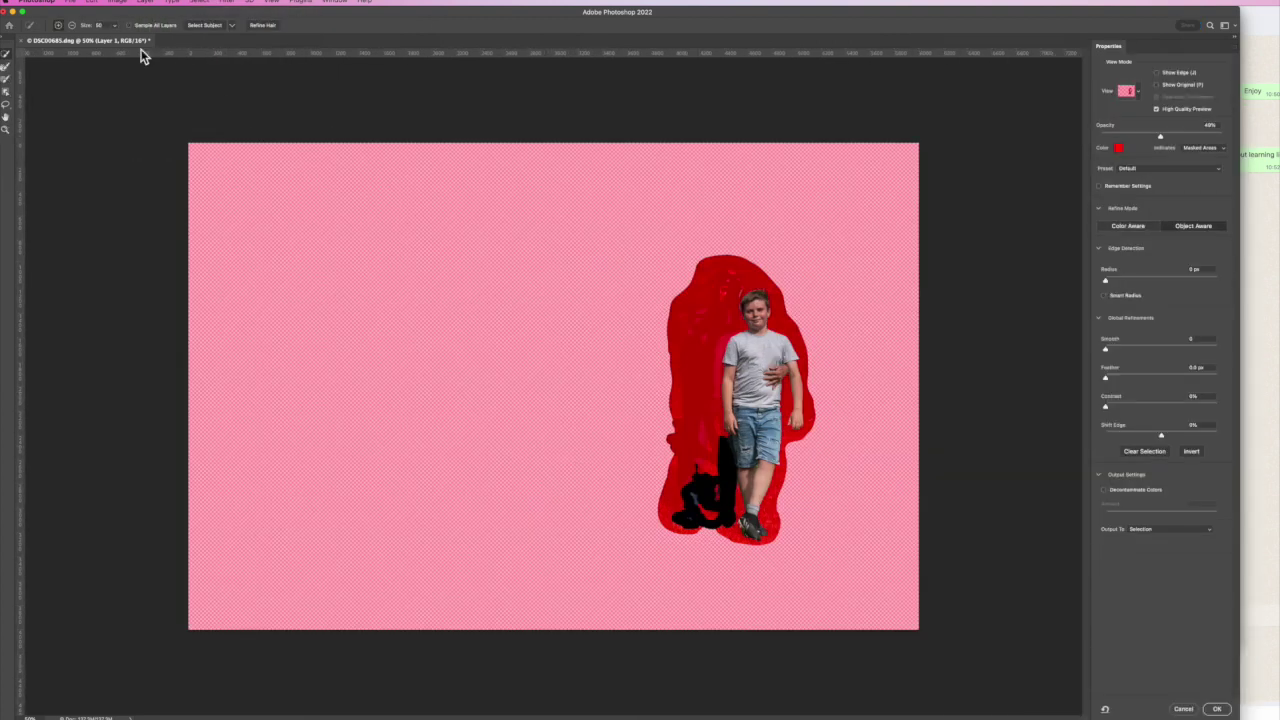
Step: Refine-brush out the black patch by the boy's leg at size 17, adding 0.2 px feather
{"action": "left_click_drag", "start_coordinate": [717, 453], "coordinate": [725, 478]}
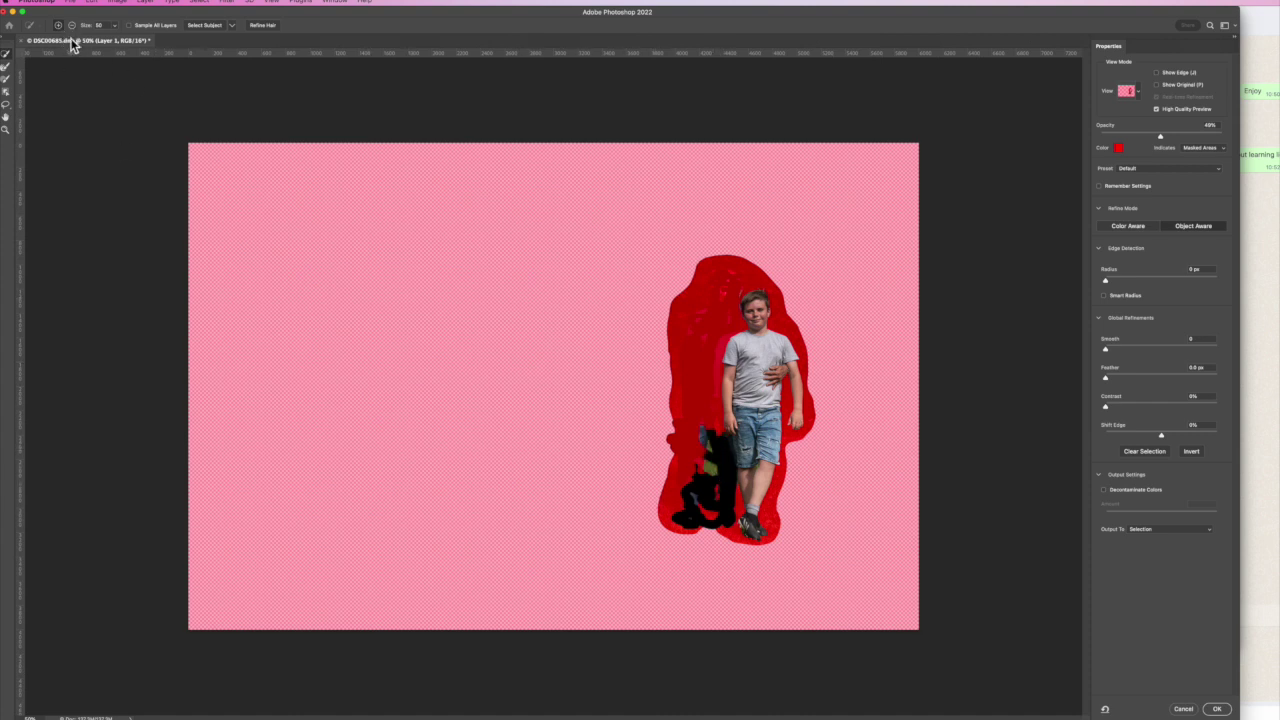
{"action": "mouse_move", "coordinate": [713, 450]}
{"action": "left_mouse_down"}
{"action": "mouse_move", "coordinate": [720, 460]}
{"action": "mouse_move", "coordinate": [723, 435]}
{"action": "left_mouse_up"}
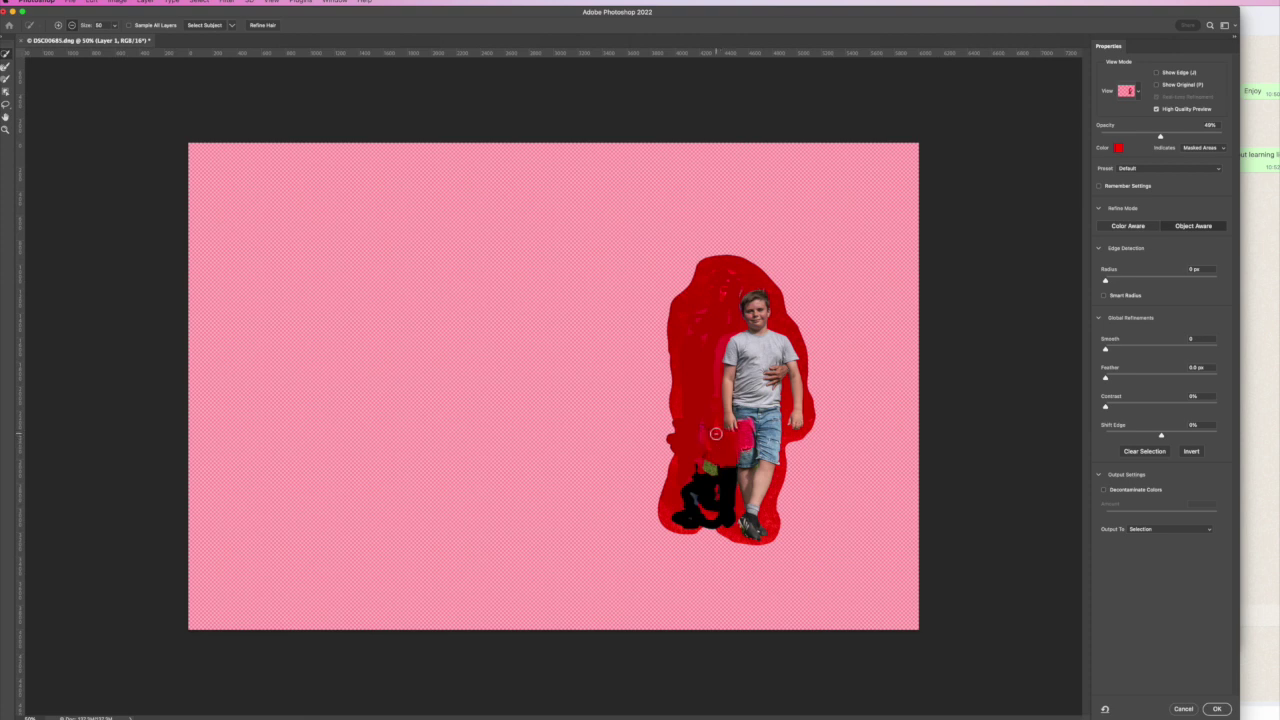
{"action": "key", "text": "super+z"}
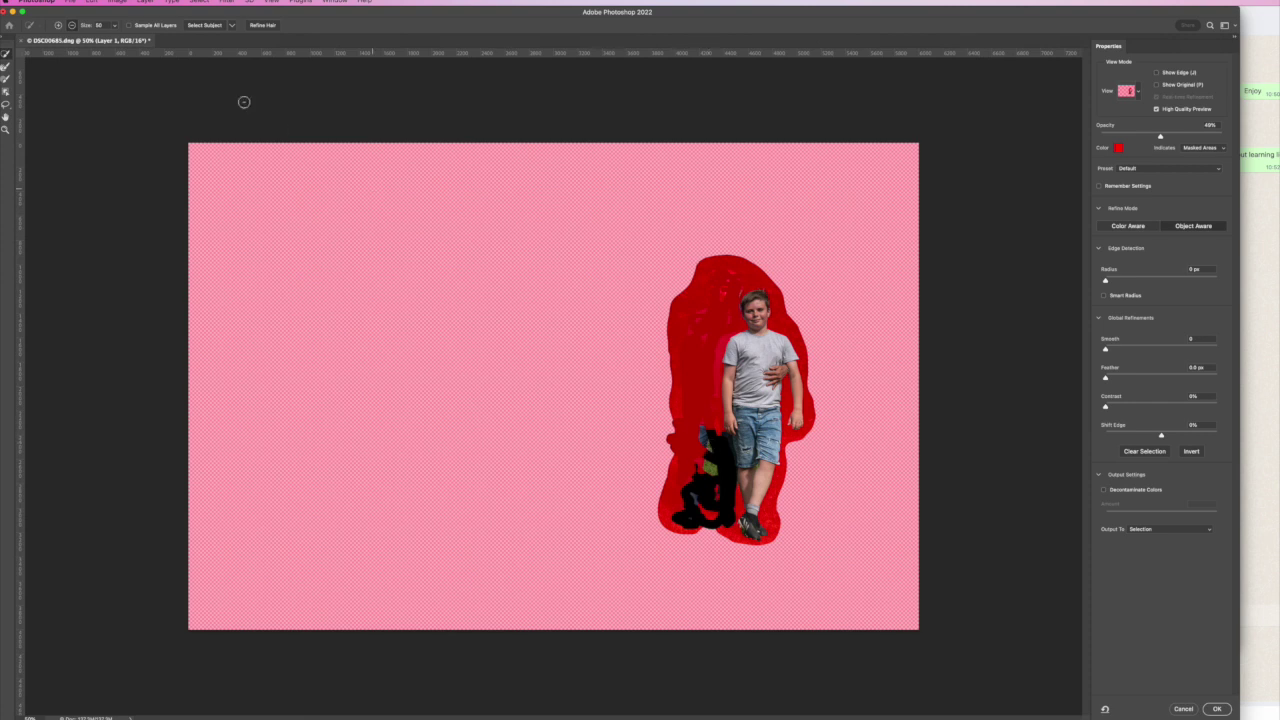
{"action": "left_click_drag", "start_coordinate": [114, 26], "coordinate": [100, 37]}
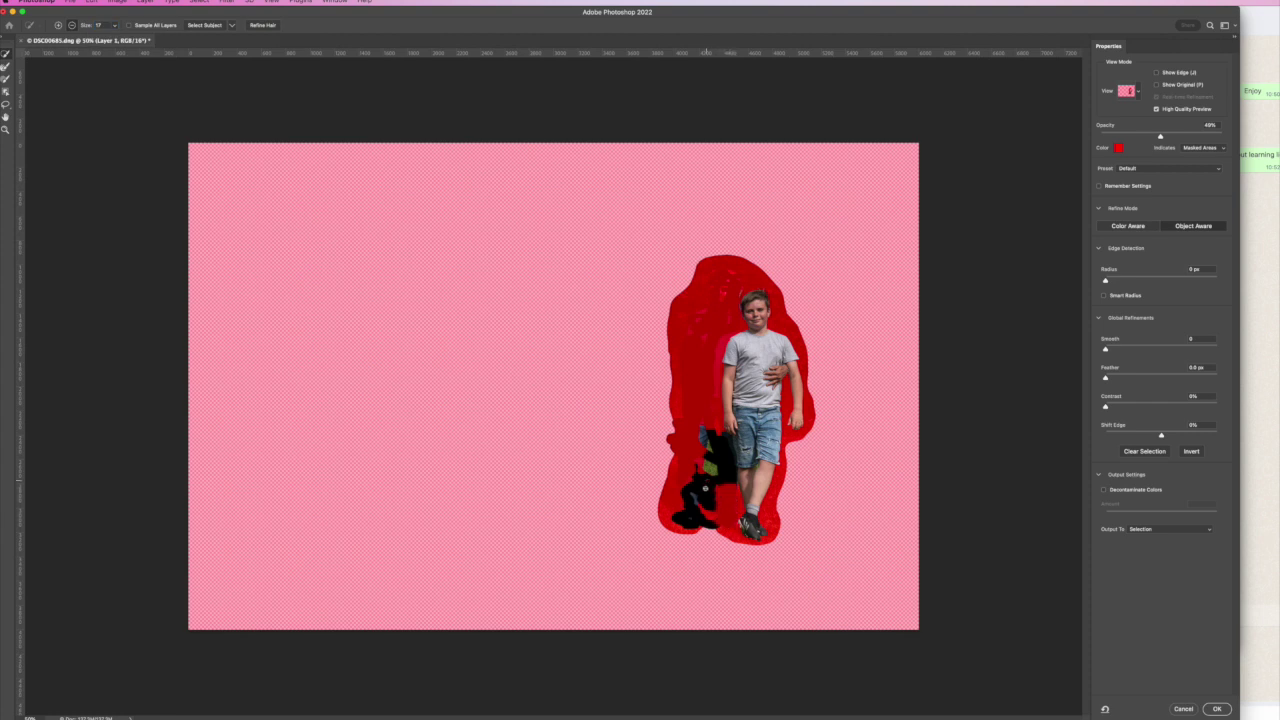
{"action": "left_click_drag", "start_coordinate": [706, 485], "coordinate": [700, 503]}
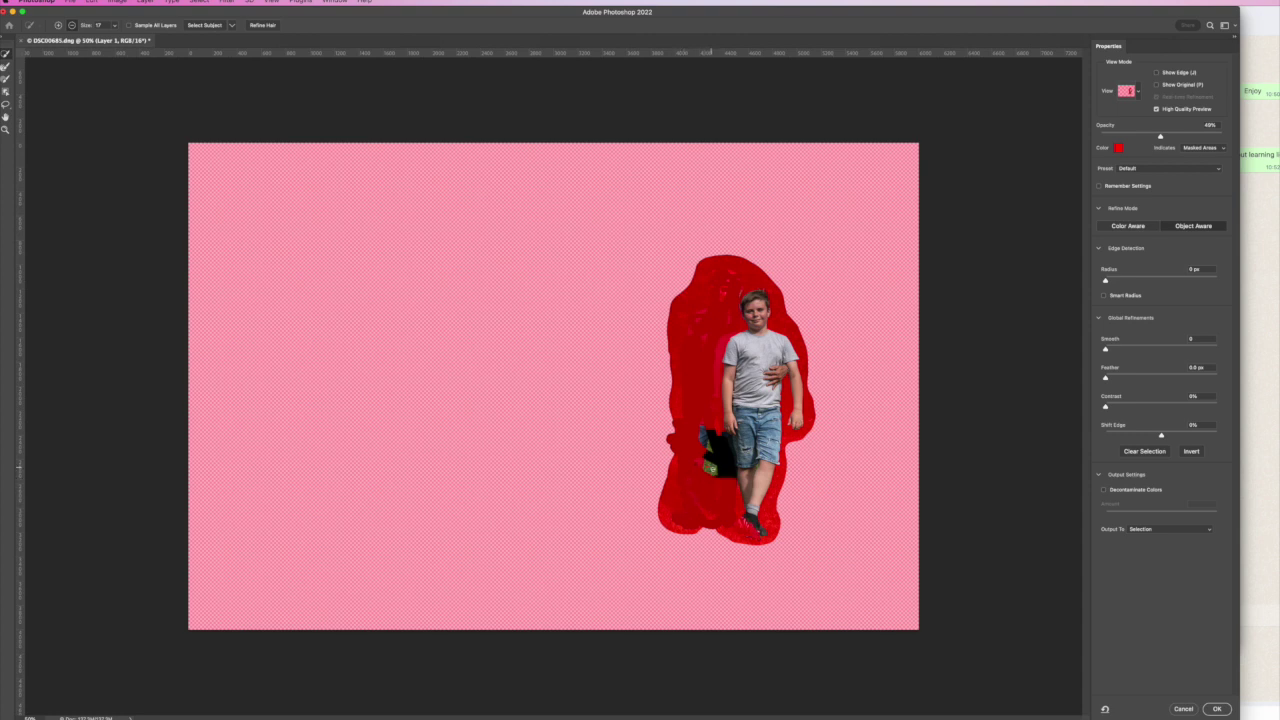
{"action": "left_click_drag", "start_coordinate": [707, 462], "coordinate": [710, 468]}
{"action": "left_click_drag", "start_coordinate": [717, 441], "coordinate": [724, 468]}
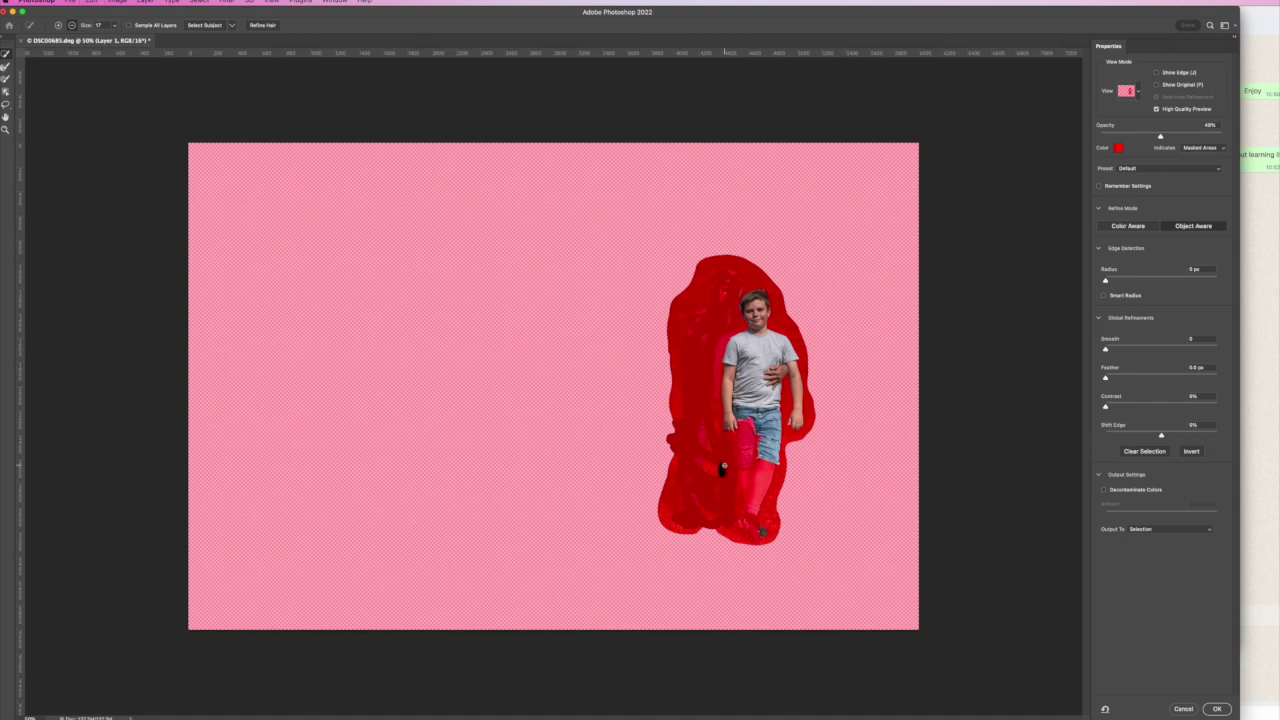
{"action": "key", "text": "ctrl+z"}
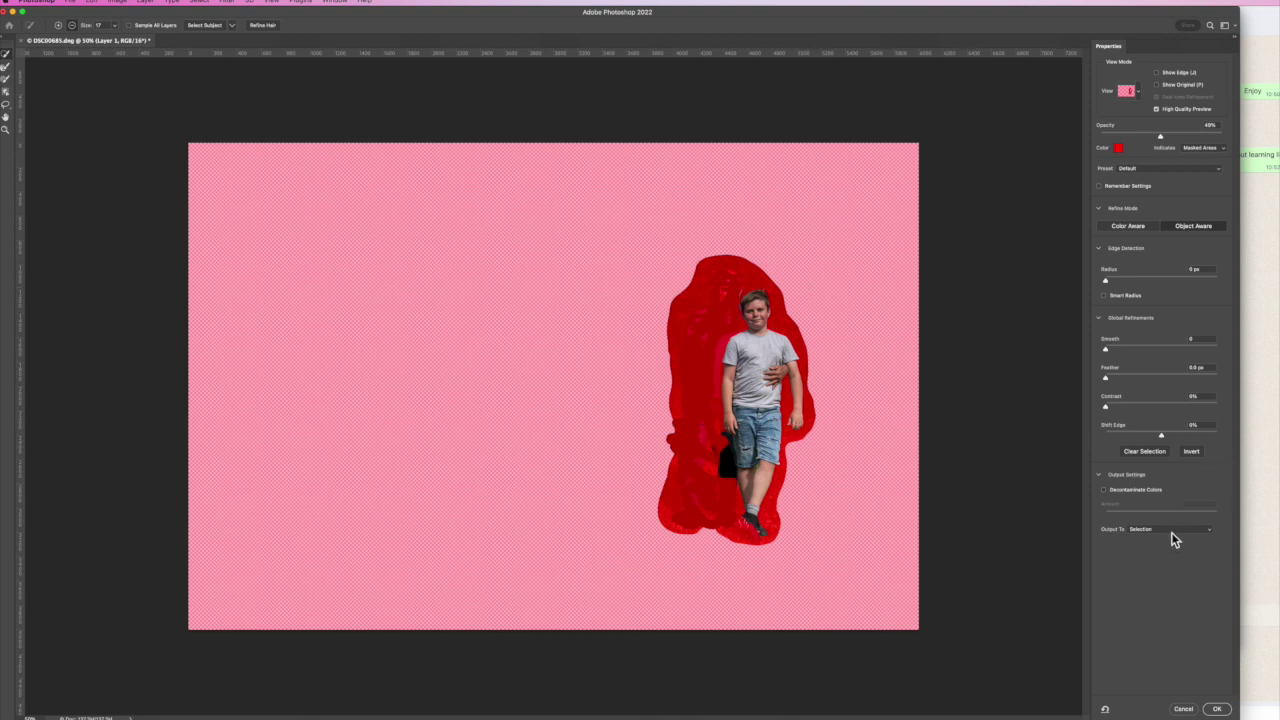
{"action": "left_click_drag", "start_coordinate": [1105, 380], "coordinate": [1108, 385]}
Step: Output the refined selection as a new layer with layer mask and view it at 100%
{"action": "left_click", "coordinate": [1168, 530]}
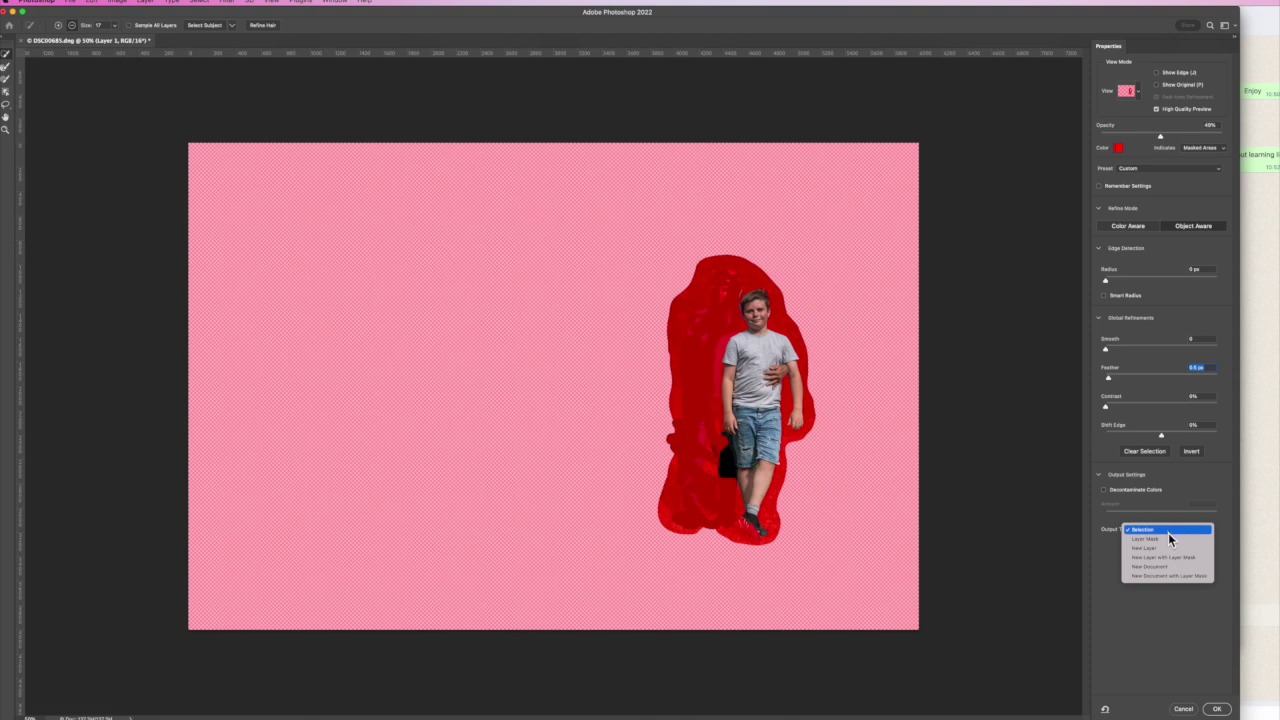
{"action": "left_click", "coordinate": [1169, 561]}
{"action": "left_click", "coordinate": [1219, 710]}
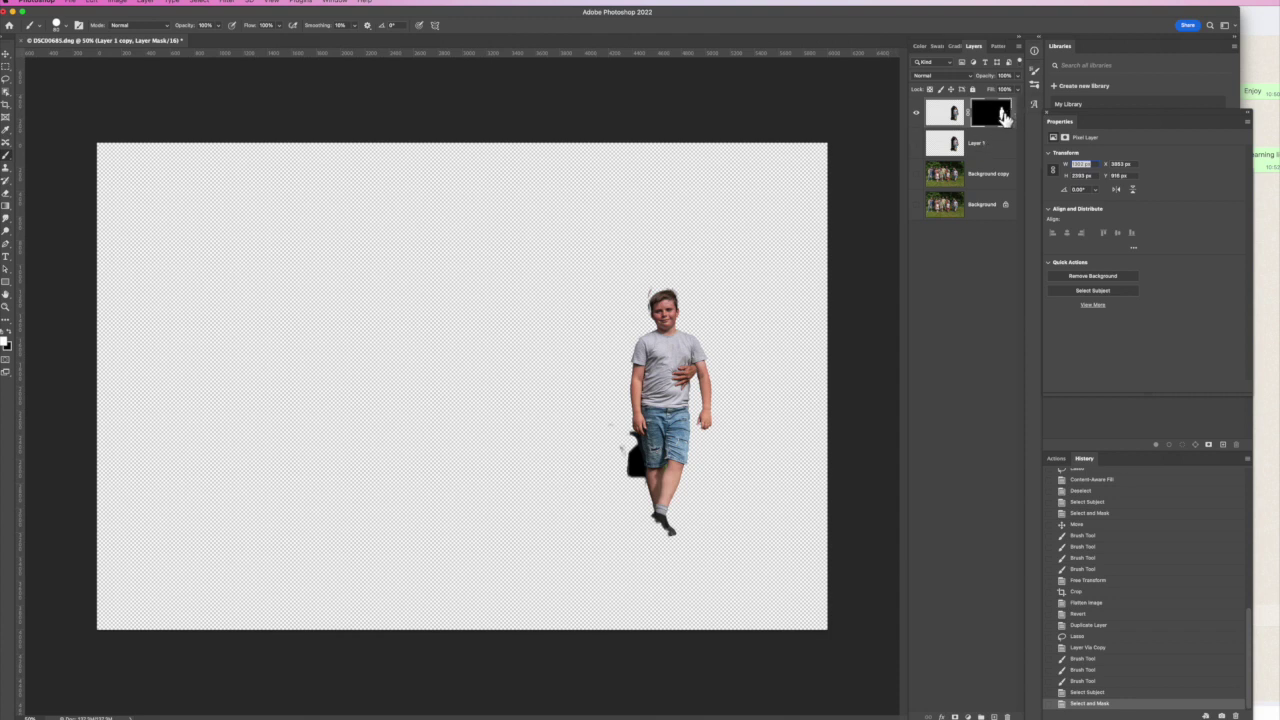
{"action": "key", "text": "ctrl+1"}
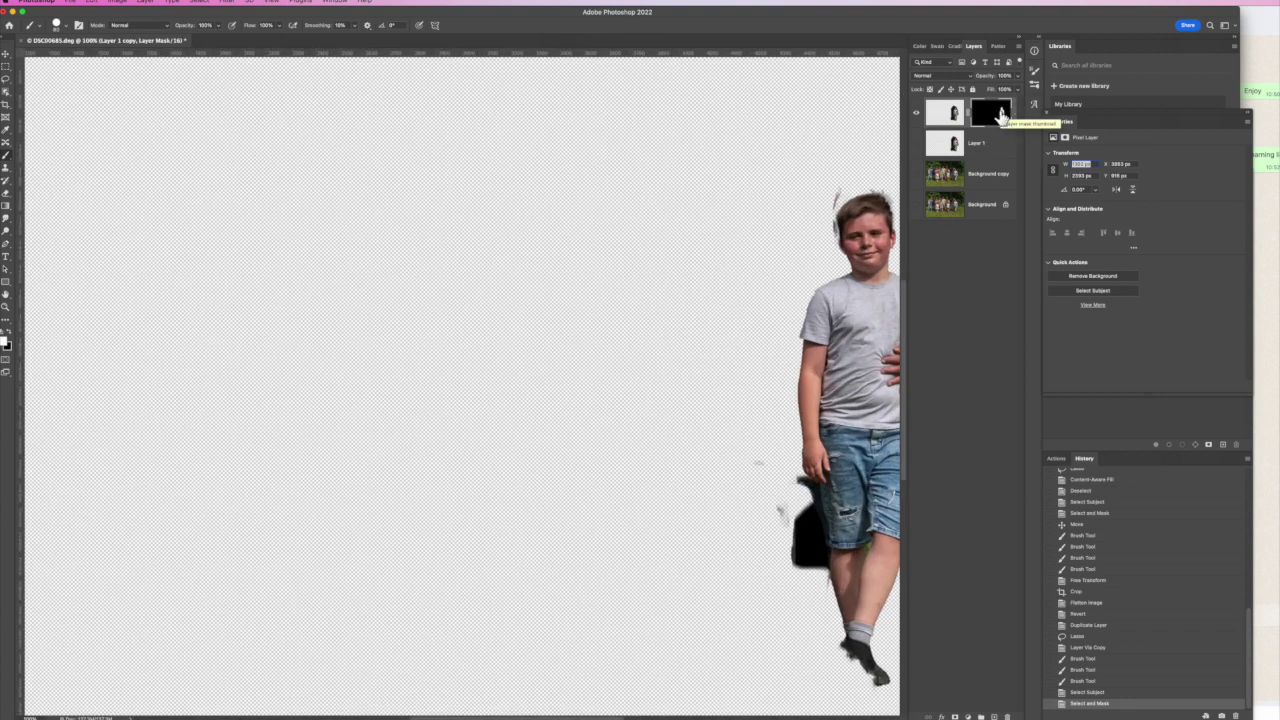
{"action": "left_click_drag", "start_coordinate": [857, 371], "coordinate": [643, 385]}
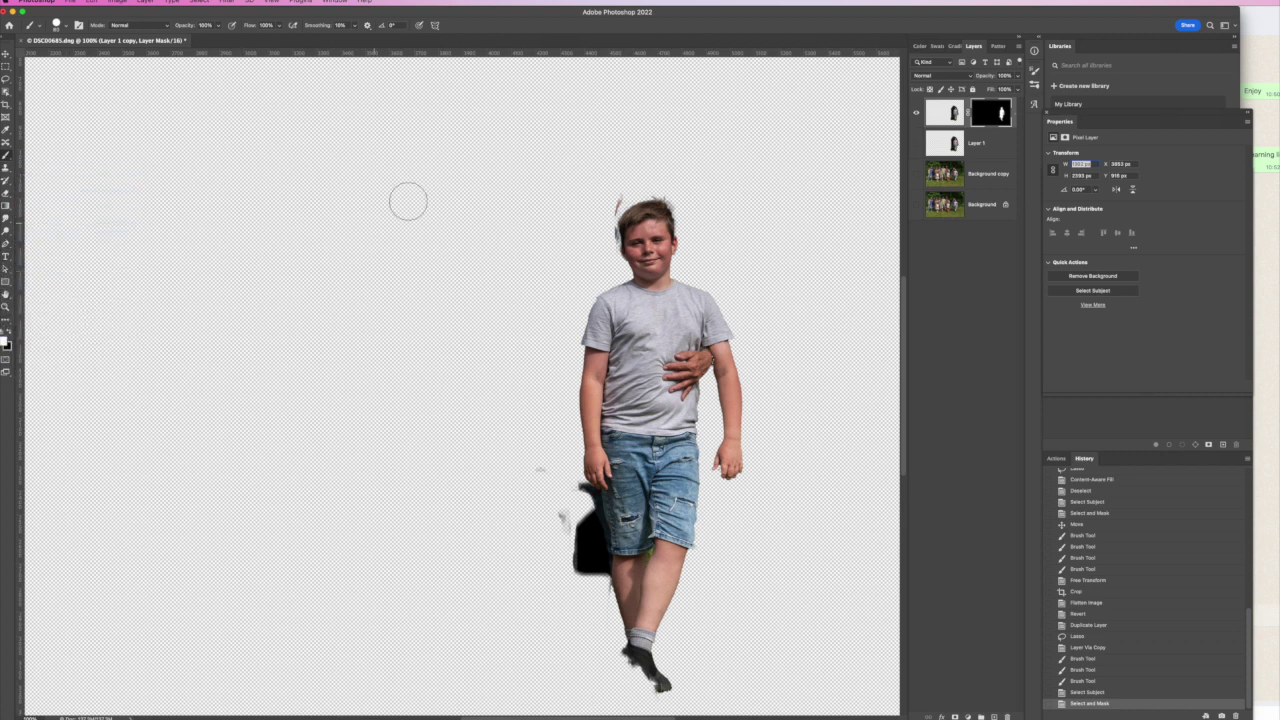
Step: Paint the mask to remove stray bits by the boy's head and the black patch by his leg
{"action": "left_click_drag", "start_coordinate": [612, 185], "coordinate": [598, 199]}
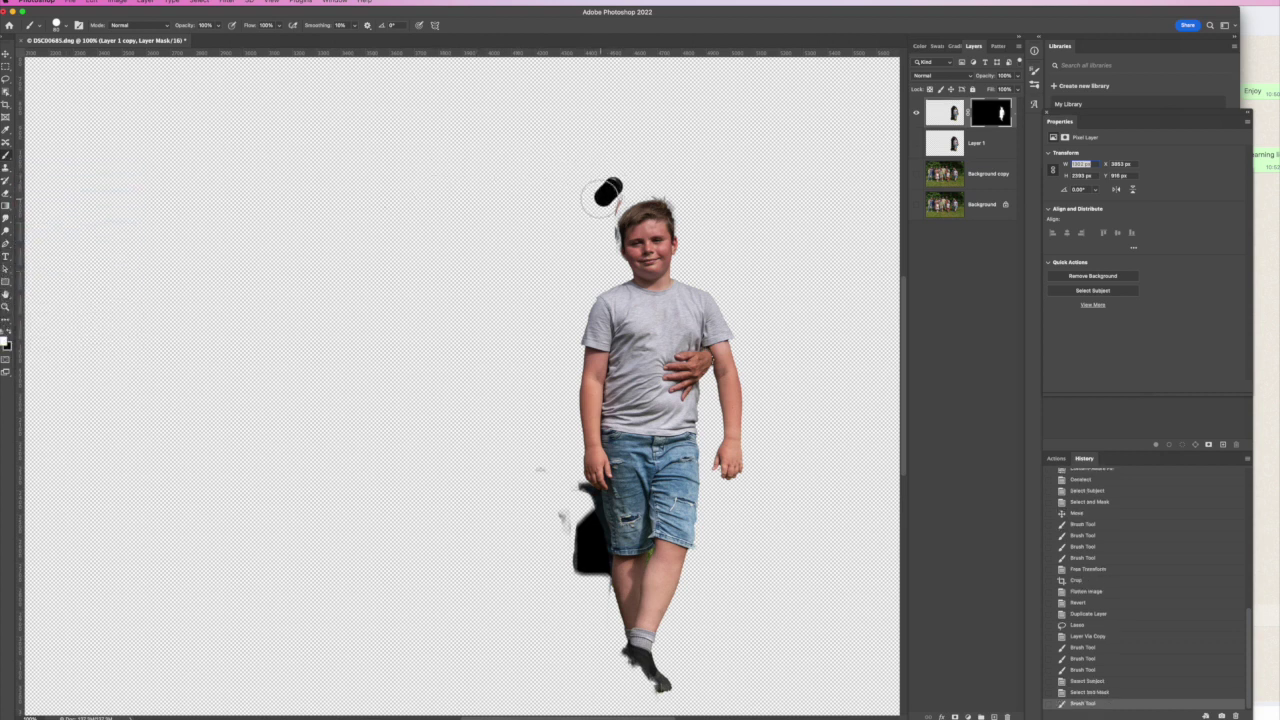
{"action": "key", "text": "ctrl+z"}
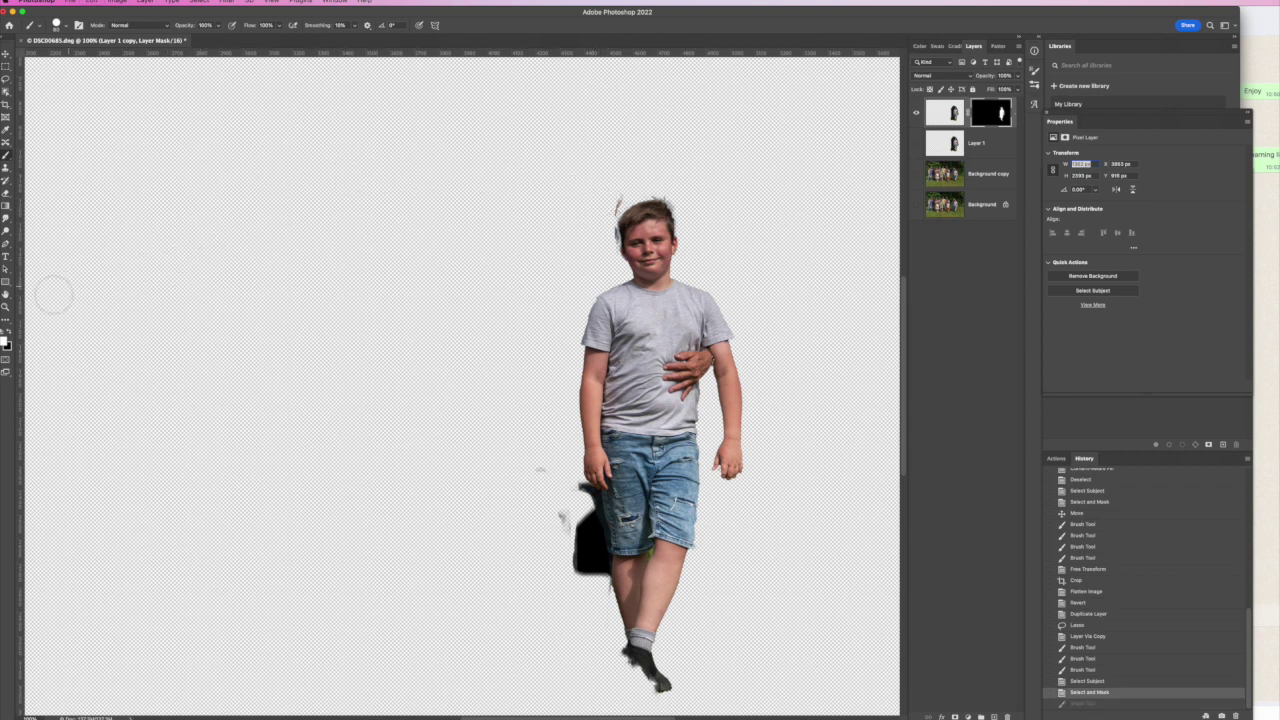
{"action": "left_click", "coordinate": [11, 334]}
{"action": "left_click", "coordinate": [607, 205]}
{"action": "mouse_move", "coordinate": [557, 517]}
{"action": "left_mouse_down"}
{"action": "mouse_move", "coordinate": [578, 570]}
{"action": "mouse_move", "coordinate": [571, 523]}
{"action": "mouse_move", "coordinate": [586, 516]}
{"action": "mouse_move", "coordinate": [589, 571]}
{"action": "mouse_move", "coordinate": [572, 488]}
{"action": "mouse_move", "coordinate": [582, 496]}
{"action": "mouse_move", "coordinate": [569, 486]}
{"action": "mouse_move", "coordinate": [584, 499]}
{"action": "mouse_move", "coordinate": [549, 474]}
{"action": "mouse_move", "coordinate": [591, 578]}
{"action": "mouse_move", "coordinate": [586, 491]}
{"action": "mouse_move", "coordinate": [600, 586]}
{"action": "mouse_move", "coordinate": [589, 503]}
{"action": "mouse_move", "coordinate": [586, 531]}
{"action": "left_mouse_up"}
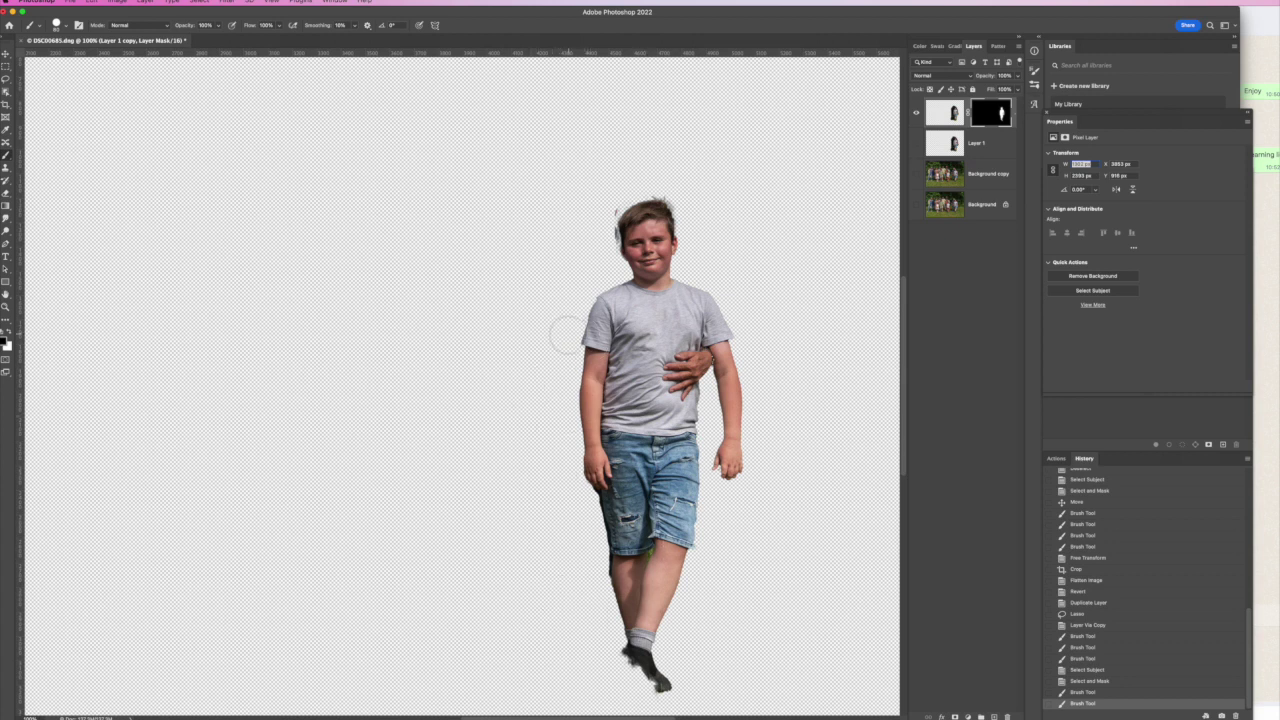
Step: Paint the boy's shoe back into the mask and show the Background copy layer
{"action": "left_click", "coordinate": [11, 337]}
{"action": "mouse_move", "coordinate": [634, 663]}
{"action": "left_mouse_down"}
{"action": "mouse_move", "coordinate": [655, 690]}
{"action": "mouse_move", "coordinate": [628, 680]}
{"action": "mouse_move", "coordinate": [662, 688]}
{"action": "mouse_move", "coordinate": [618, 655]}
{"action": "mouse_move", "coordinate": [620, 627]}
{"action": "mouse_move", "coordinate": [630, 690]}
{"action": "mouse_move", "coordinate": [660, 705]}
{"action": "mouse_move", "coordinate": [663, 660]}
{"action": "mouse_move", "coordinate": [650, 682]}
{"action": "mouse_move", "coordinate": [662, 652]}
{"action": "mouse_move", "coordinate": [640, 658]}
{"action": "left_mouse_up"}
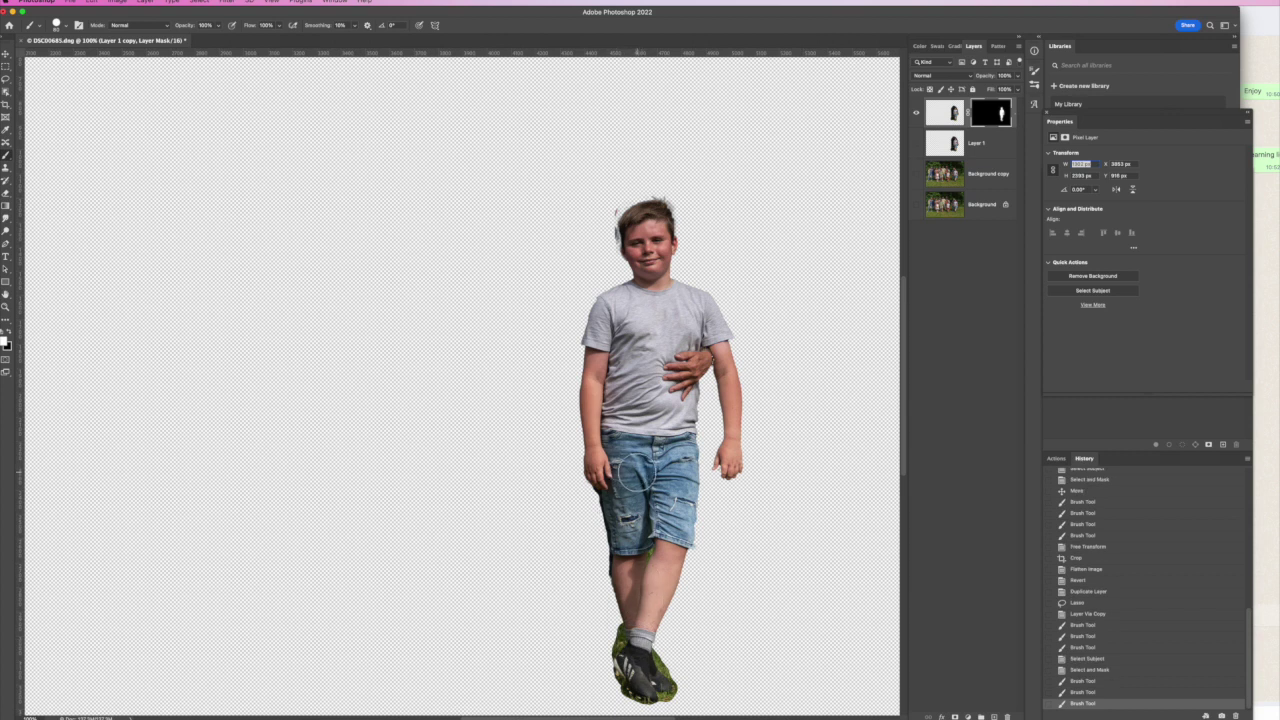
{"action": "mouse_move", "coordinate": [729, 466]}
{"action": "left_mouse_down"}
{"action": "mouse_move", "coordinate": [740, 450]}
{"action": "mouse_move", "coordinate": [738, 462]}
{"action": "left_mouse_up"}
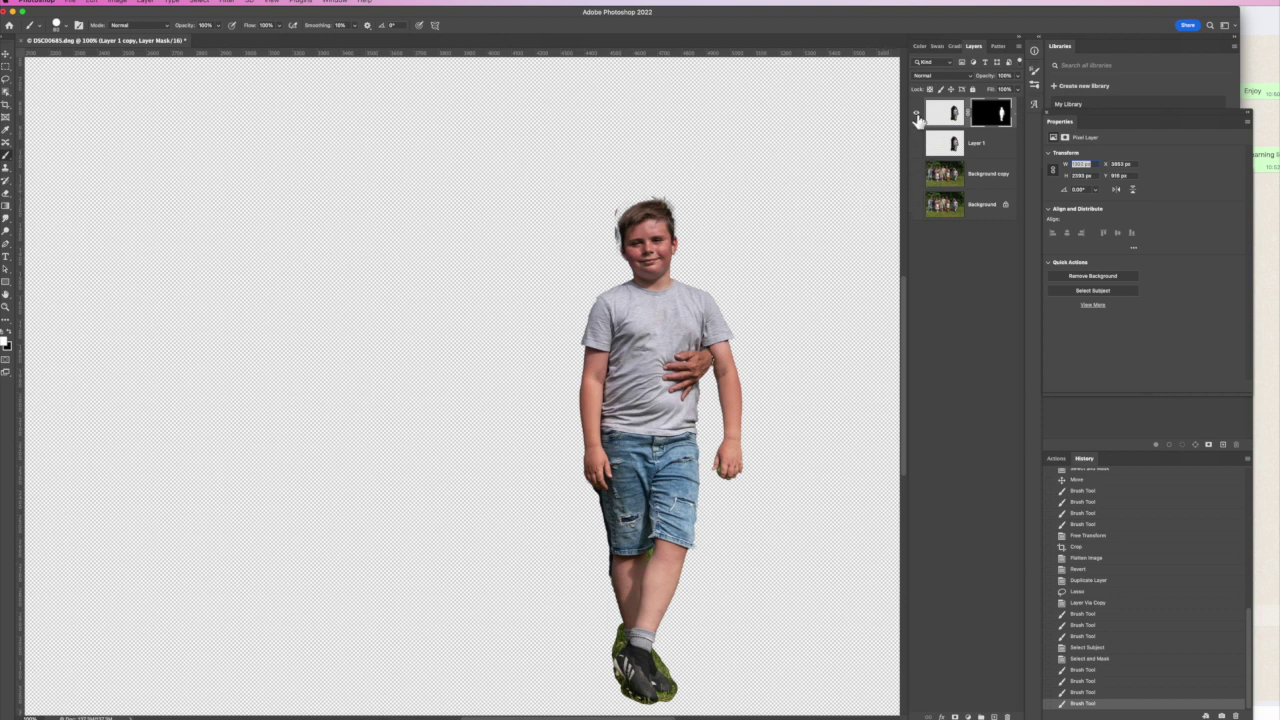
{"action": "left_click", "coordinate": [916, 175]}
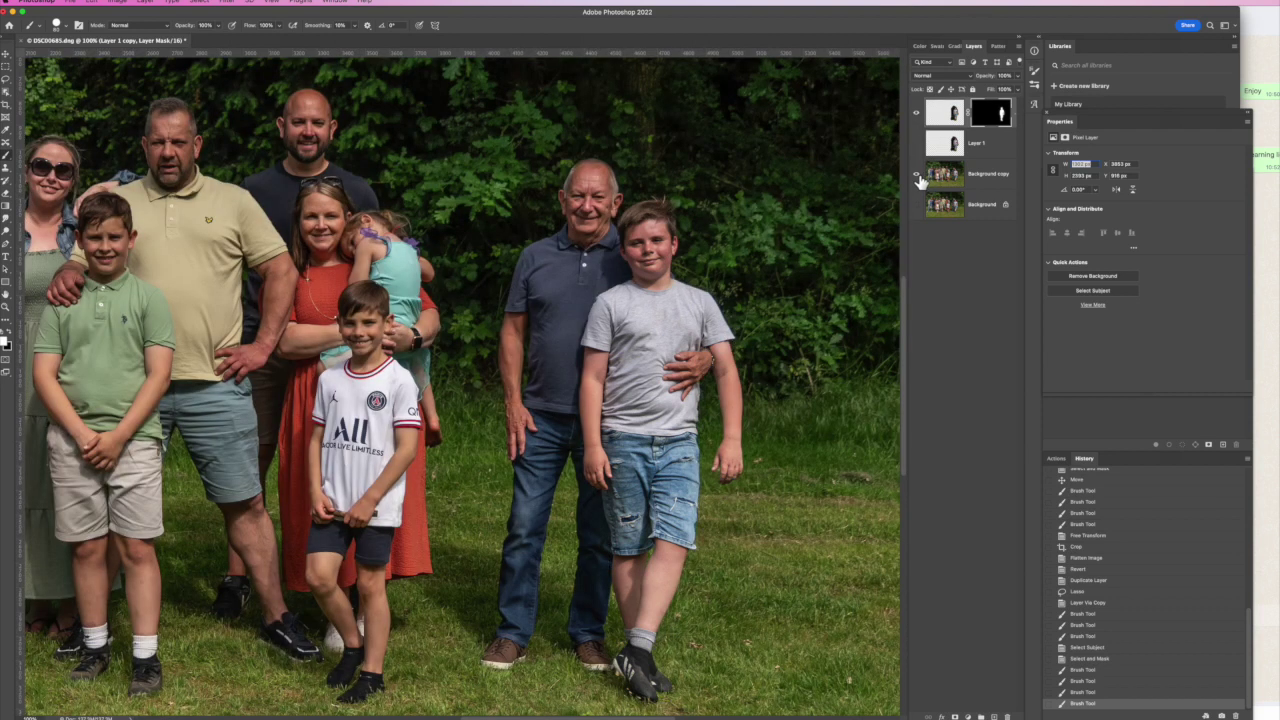
Step: Move the boy's masked copy left to stand beside the boy in the green polo
{"action": "left_click", "coordinate": [7, 57]}
{"action": "left_click_drag", "start_coordinate": [643, 348], "coordinate": [218, 326]}
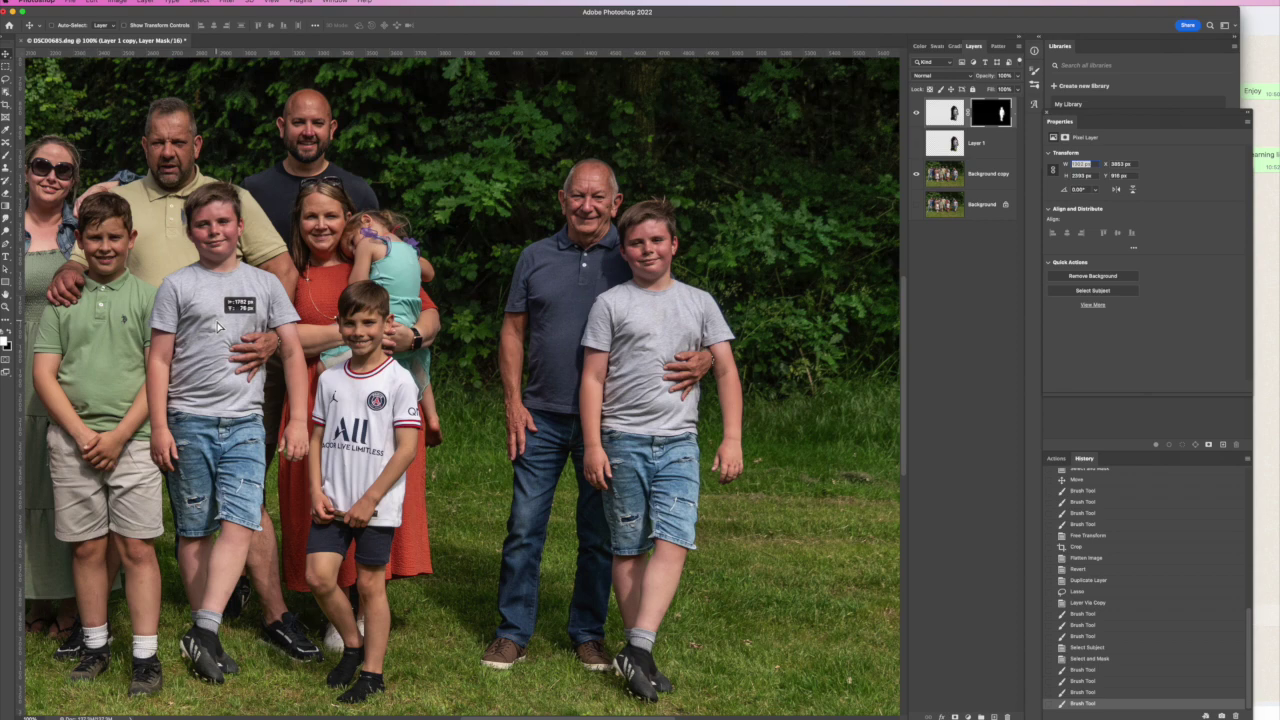
{"action": "left_click_drag", "start_coordinate": [218, 327], "coordinate": [209, 334]}
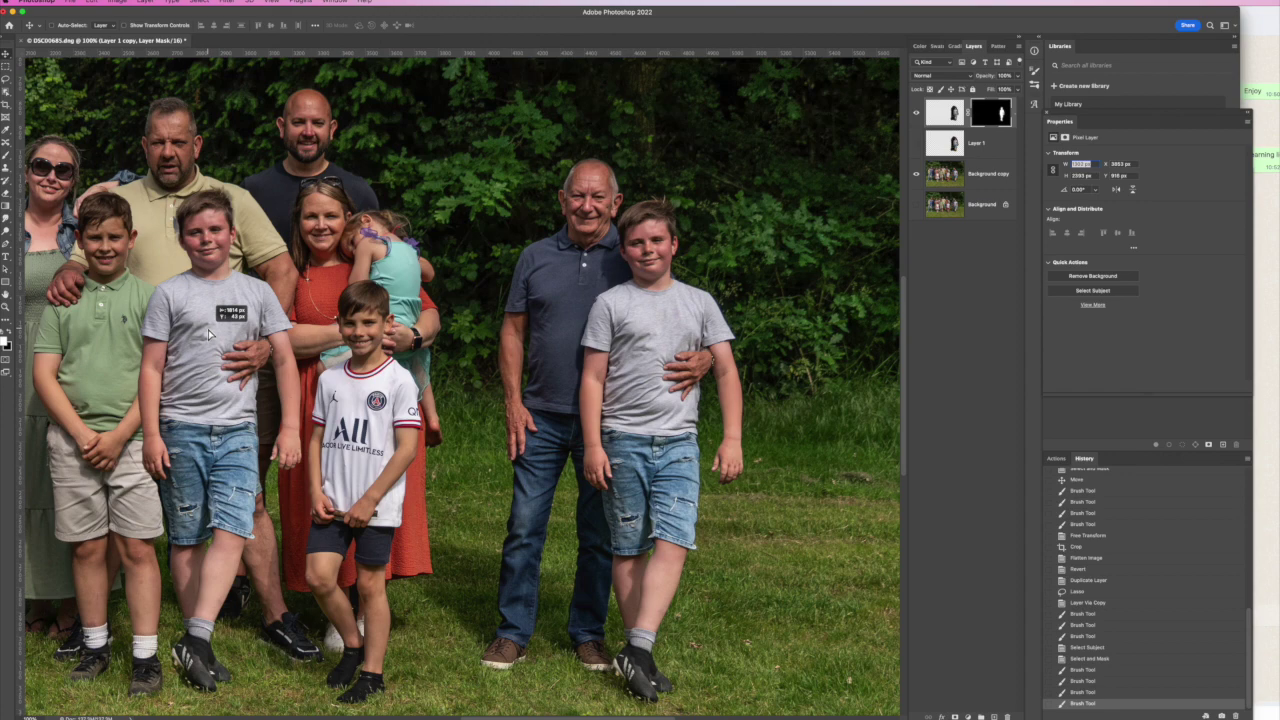
{"action": "left_click_drag", "start_coordinate": [209, 330], "coordinate": [208, 327]}
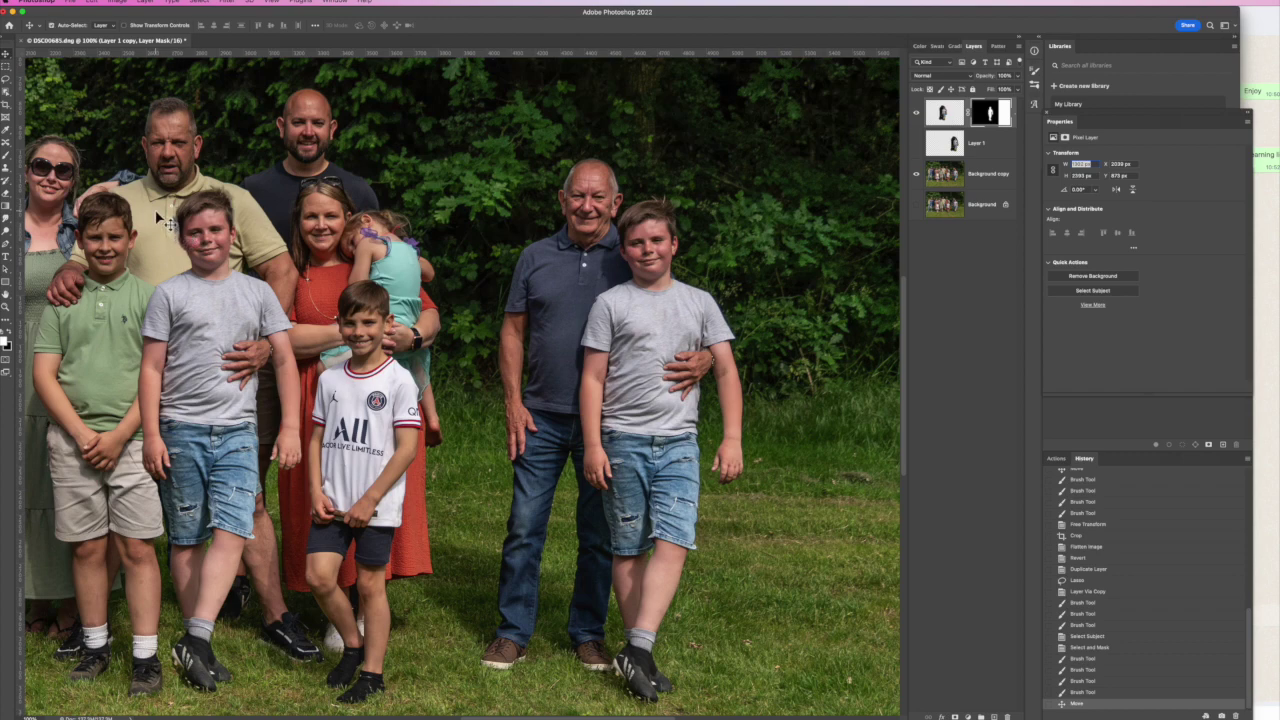
Step: Zoom in close on the moved boy and pick a much smaller Brush
{"action": "key", "text": "super+plus"}
{"action": "key", "text": "super+plus"}
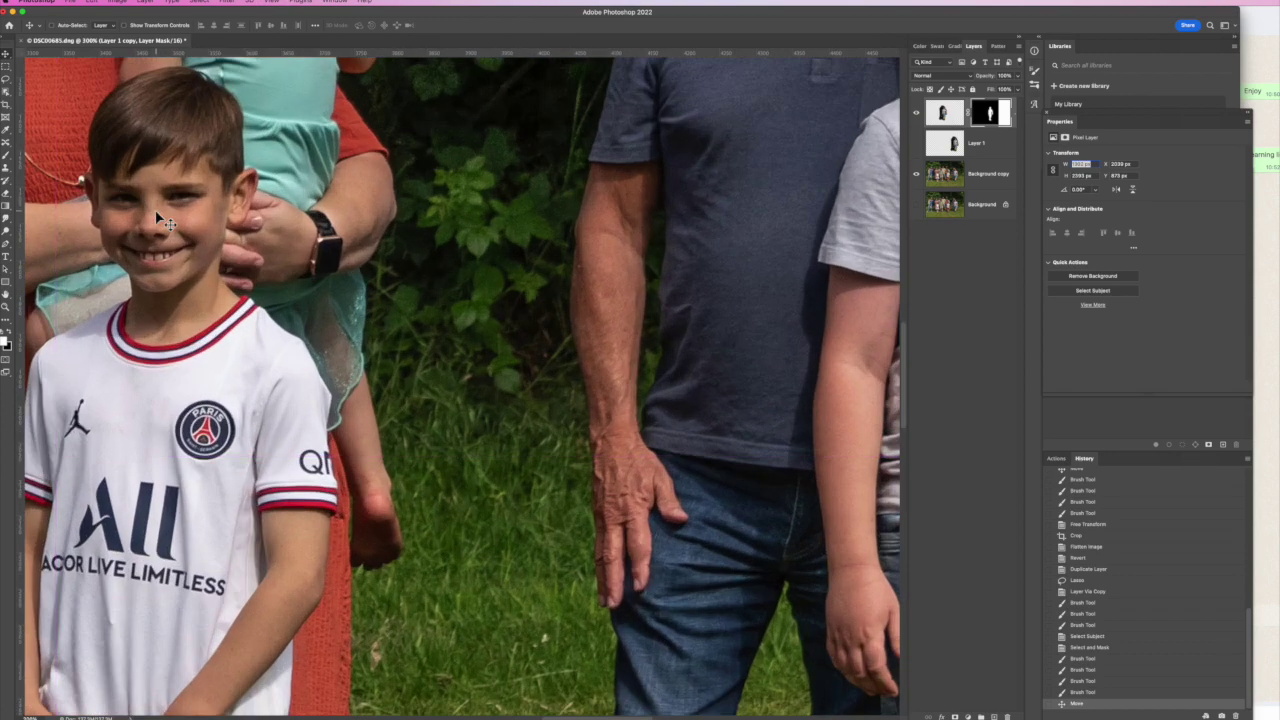
{"action": "left_click_drag", "start_coordinate": [357, 313], "coordinate": [497, 358]}
{"action": "scroll", "coordinate": [425, 322], "scroll_direction": "left", "scroll_amount": 10}
{"action": "scroll", "coordinate": [425, 322], "scroll_direction": "up", "scroll_amount": 4}
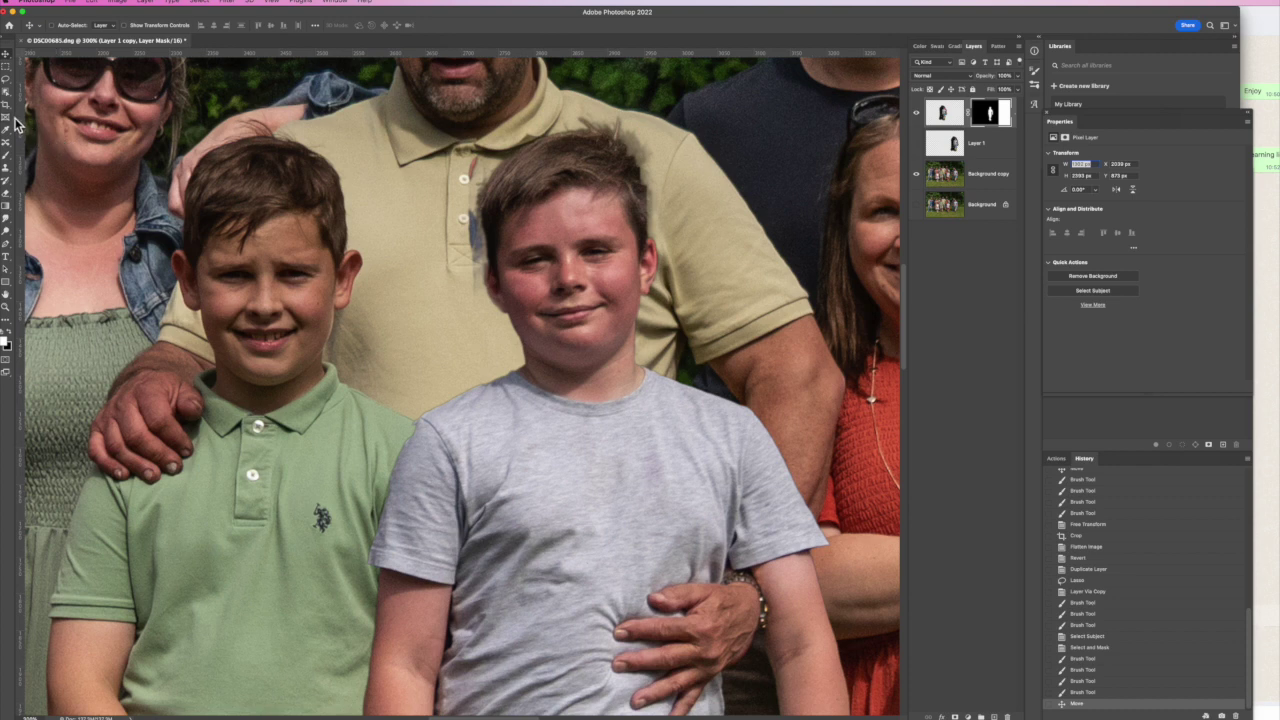
{"action": "left_click", "coordinate": [6, 156]}
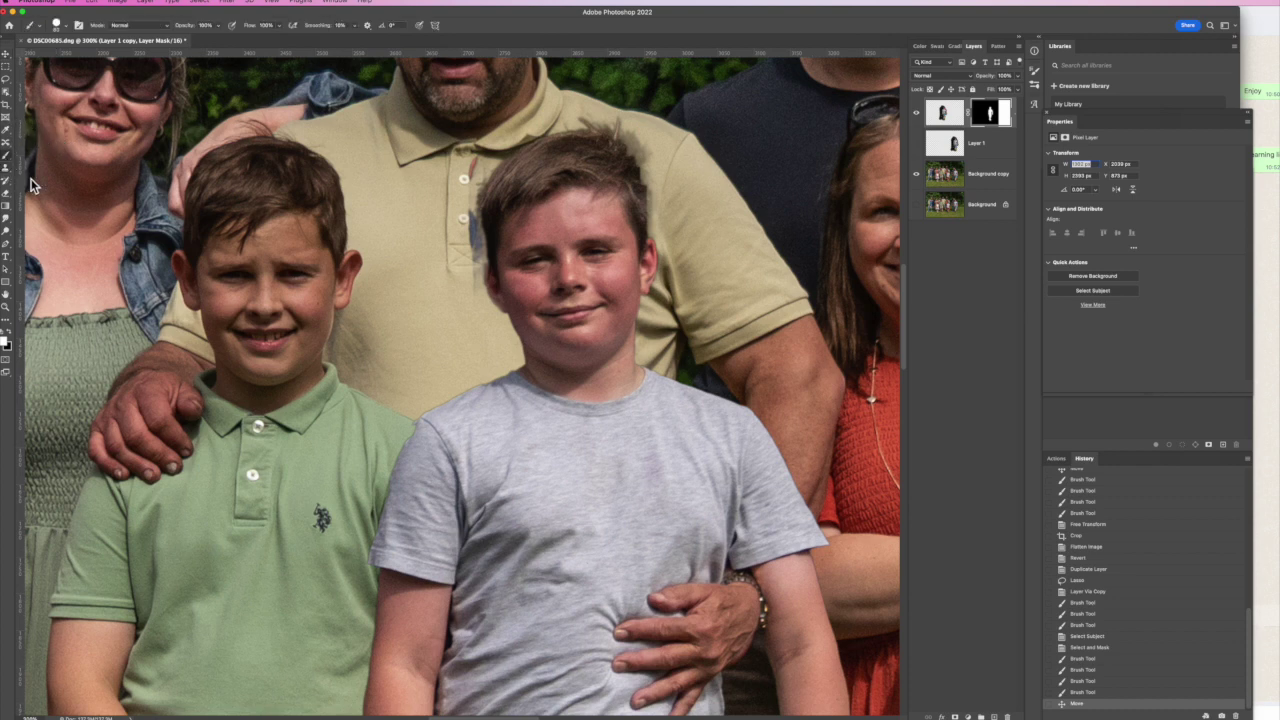
{"action": "key", "text": "bracketleft"}
{"action": "key", "text": "bracketleft"}
{"action": "key", "text": "bracketleft"}
{"action": "key", "text": "bracketleft"}
{"action": "key", "text": "bracketleft"}
{"action": "key", "text": "bracketleft"}
{"action": "key", "text": "bracketleft"}
{"action": "key", "text": "bracketleft"}
Step: Paint the mask along the boy's hairline and shirt, removing the smudge and stray hair tuft
{"action": "left_click_drag", "start_coordinate": [467, 220], "coordinate": [466, 234]}
{"action": "key", "text": "super+z"}
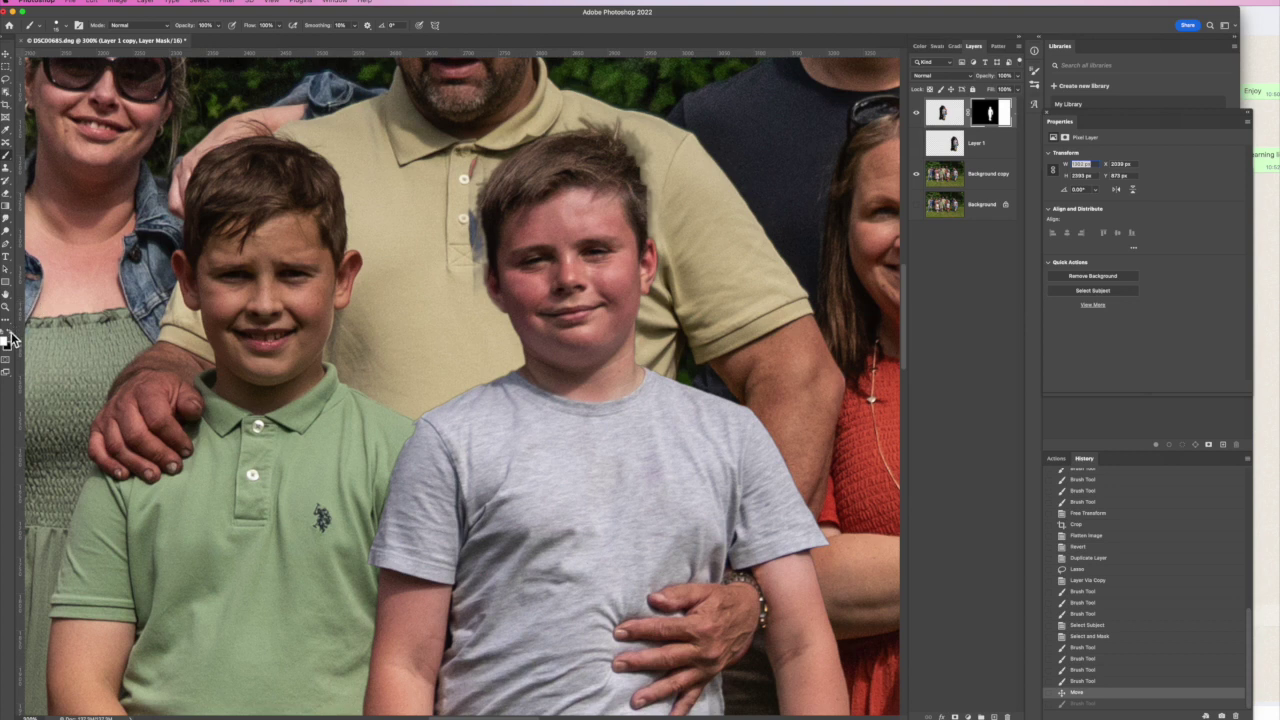
{"action": "mouse_move", "coordinate": [470, 225]}
{"action": "left_mouse_down"}
{"action": "mouse_move", "coordinate": [477, 271]}
{"action": "mouse_move", "coordinate": [476, 228]}
{"action": "mouse_move", "coordinate": [475, 297]}
{"action": "mouse_move", "coordinate": [480, 263]}
{"action": "mouse_move", "coordinate": [480, 293]}
{"action": "mouse_move", "coordinate": [476, 250]}
{"action": "left_mouse_up"}
{"action": "left_click_drag", "start_coordinate": [466, 178], "coordinate": [474, 167]}
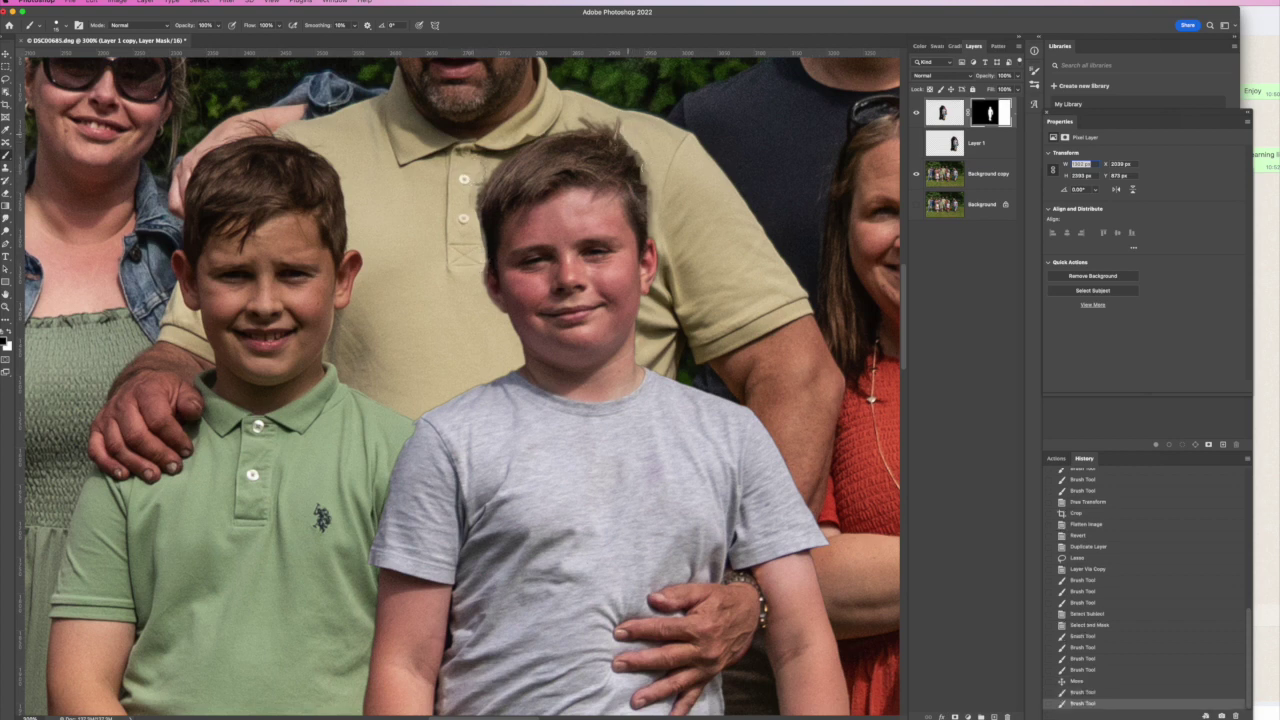
{"action": "left_click_drag", "start_coordinate": [612, 128], "coordinate": [584, 128]}
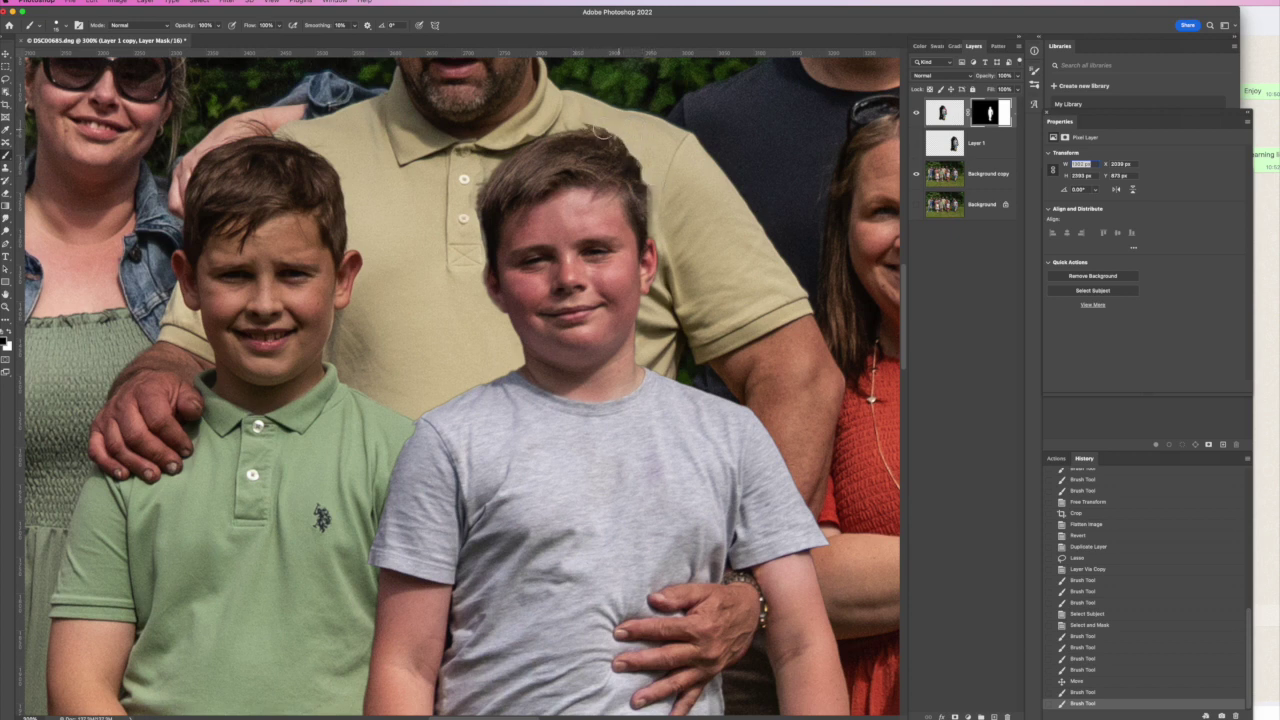
{"action": "left_click_drag", "start_coordinate": [536, 137], "coordinate": [545, 140]}
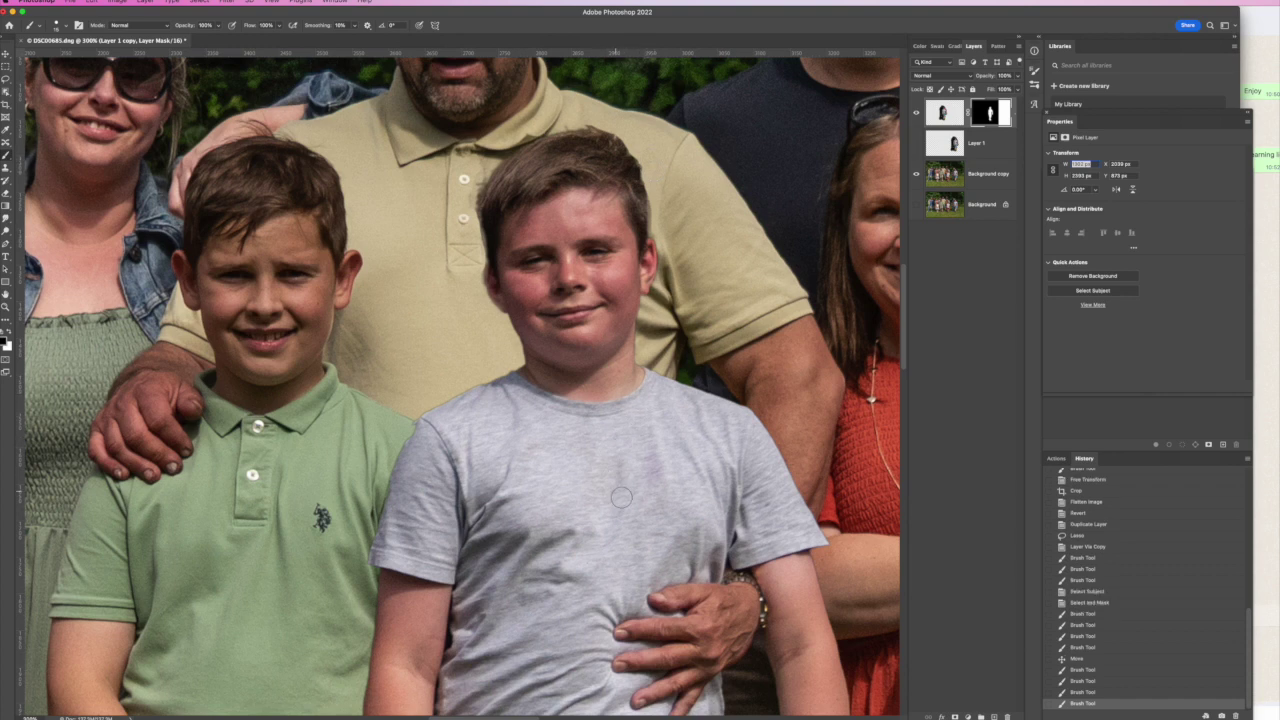
{"action": "left_click_drag", "start_coordinate": [610, 498], "coordinate": [591, 114]}
{"action": "left_click_drag", "start_coordinate": [589, 305], "coordinate": [627, 184]}
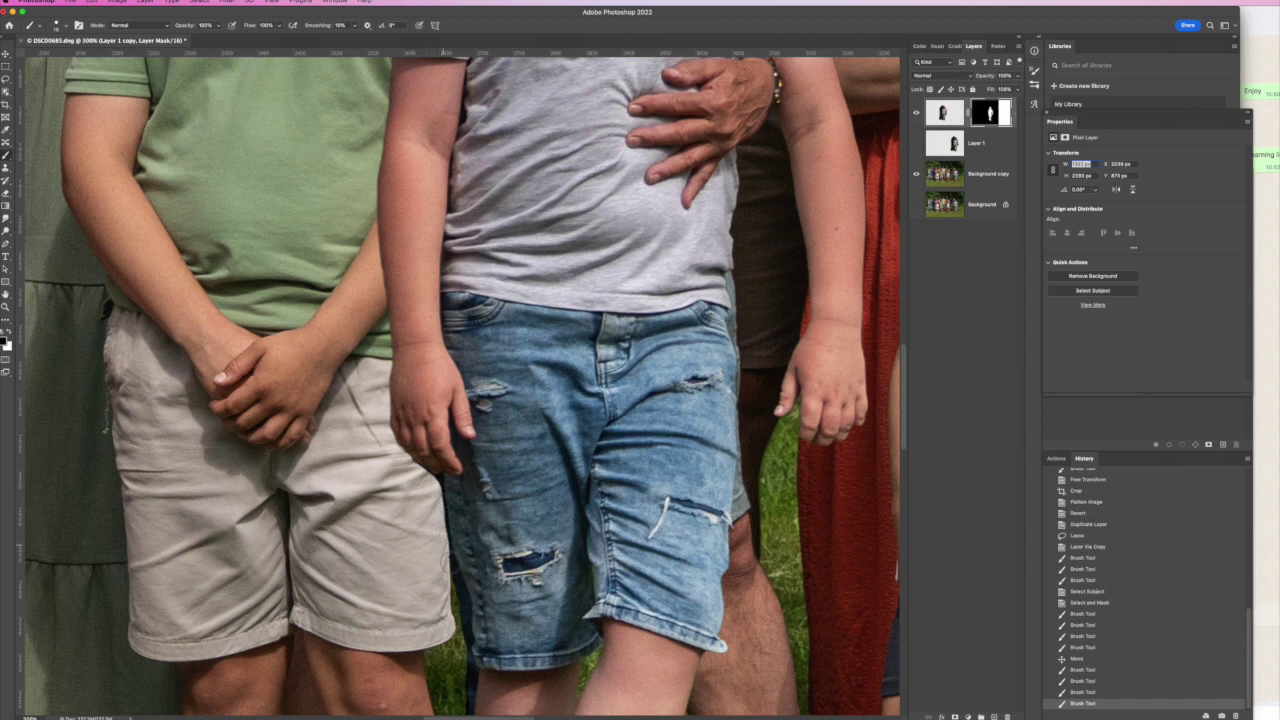
Step: Paint the layer mask along the jeans' edges and the shoe's left side
{"action": "left_click_drag", "start_coordinate": [463, 670], "coordinate": [460, 680]}
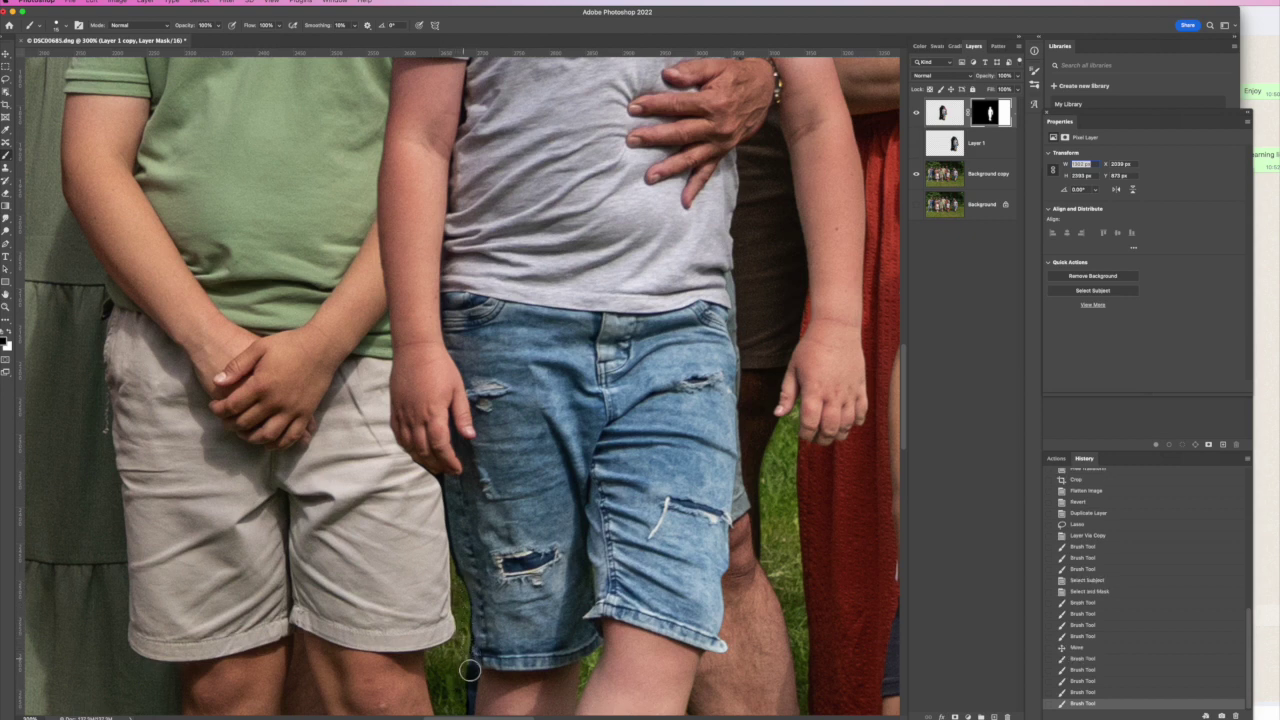
{"action": "mouse_move", "coordinate": [467, 713]}
{"action": "left_mouse_down"}
{"action": "mouse_move", "coordinate": [477, 678]}
{"action": "mouse_move", "coordinate": [460, 590]}
{"action": "left_mouse_up"}
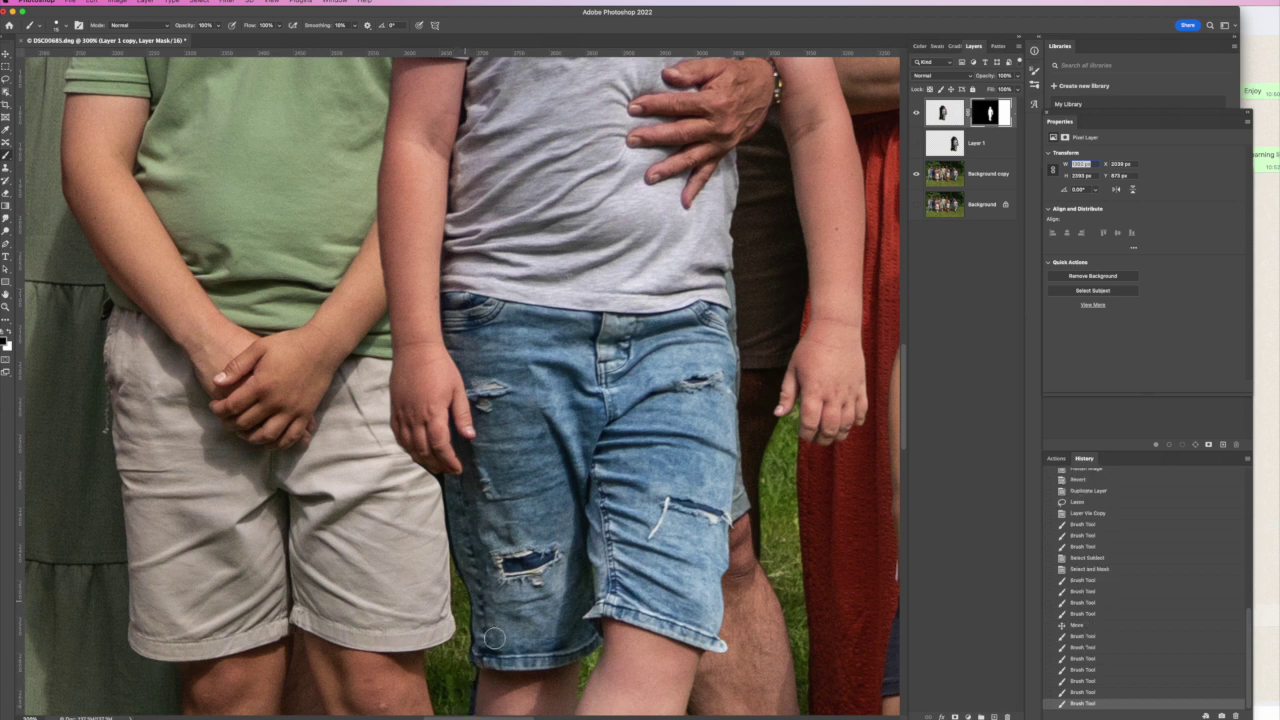
{"action": "left_click_drag", "start_coordinate": [619, 617], "coordinate": [632, 474]}
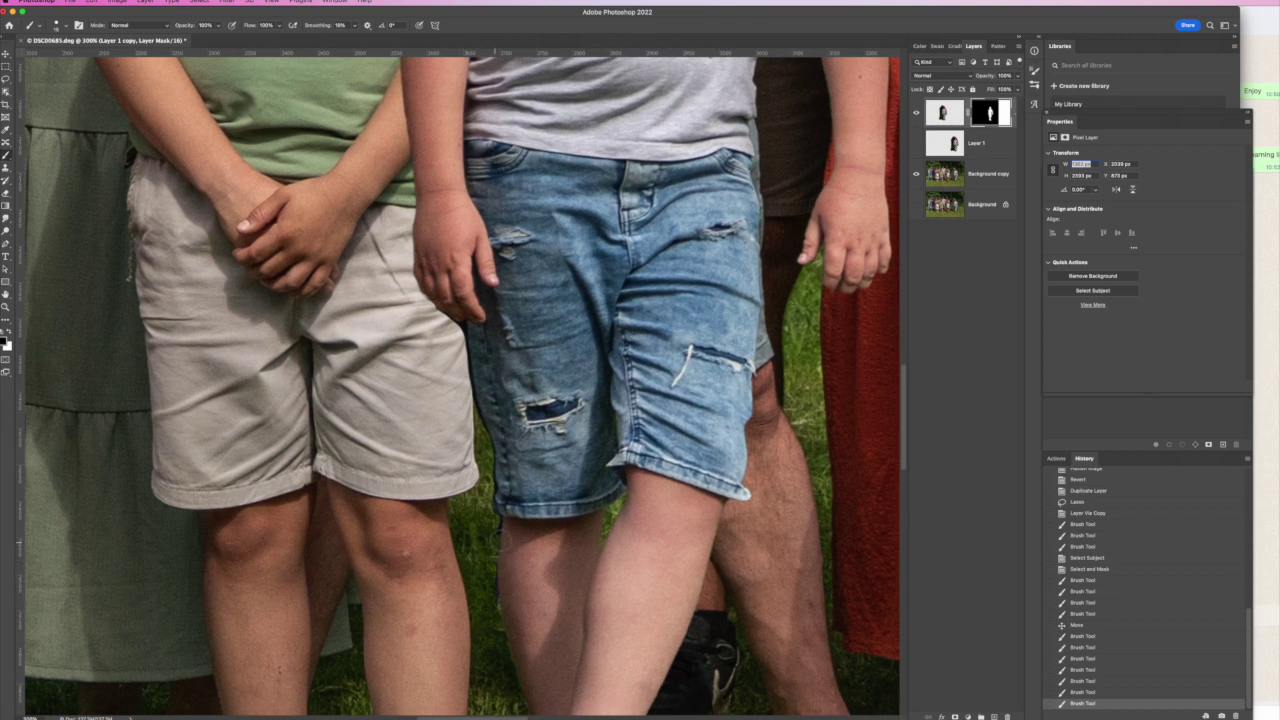
{"action": "left_click", "coordinate": [486, 604]}
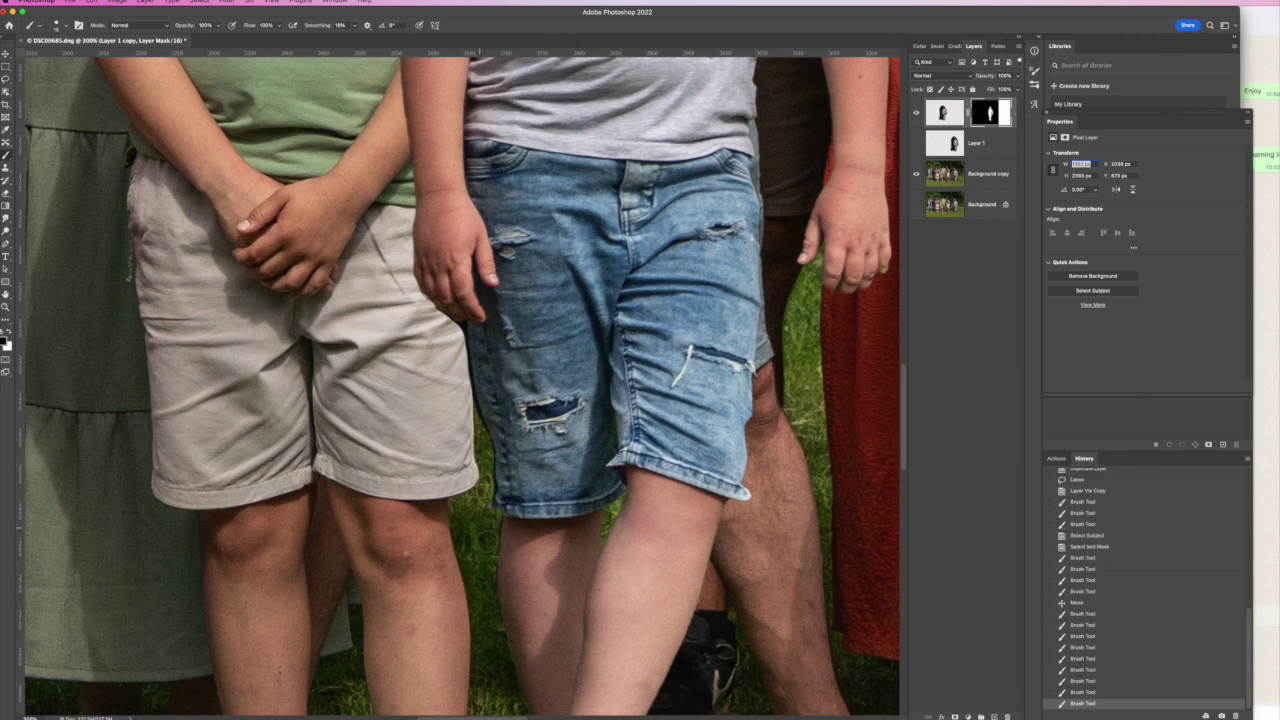
{"action": "left_click_drag", "start_coordinate": [606, 658], "coordinate": [589, 389]}
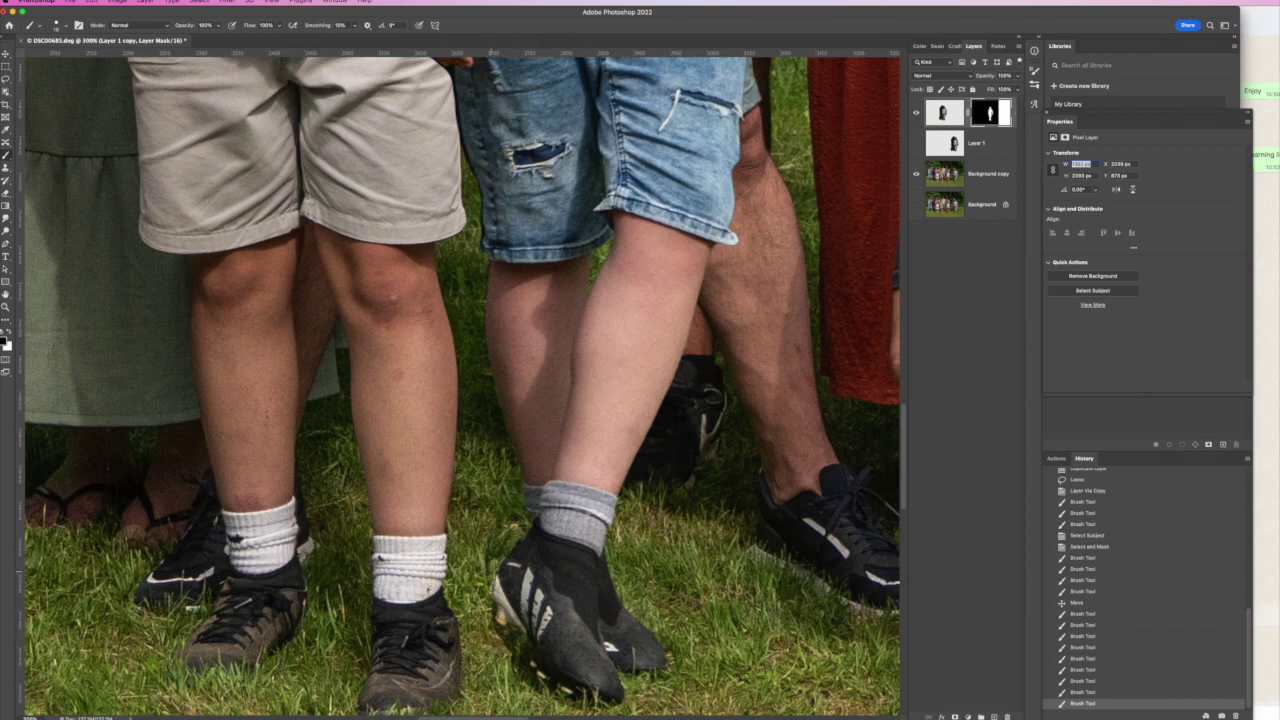
{"action": "left_click_drag", "start_coordinate": [493, 605], "coordinate": [495, 562]}
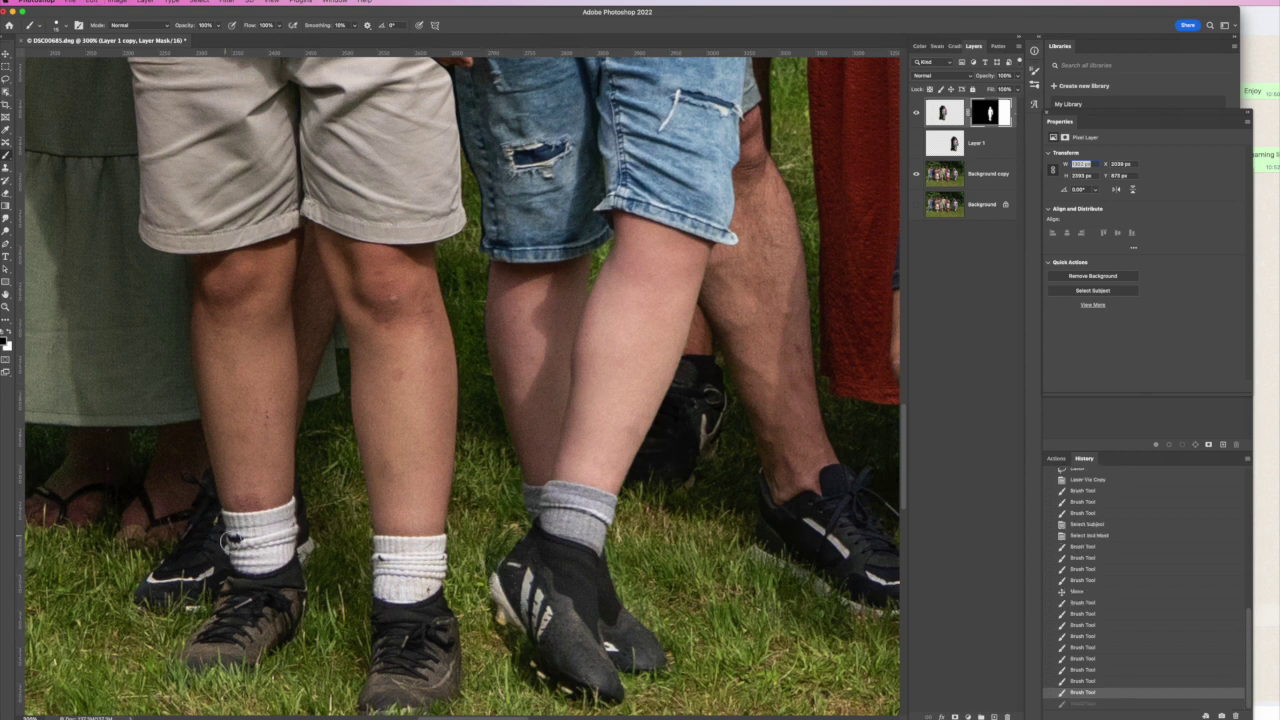
Step: Swap to the restoring colour, touch up the shoe's toe edge, then fit the photo on screen
{"action": "left_click", "coordinate": [10, 337]}
{"action": "mouse_move", "coordinate": [492, 582]}
{"action": "left_mouse_down"}
{"action": "mouse_move", "coordinate": [498, 620]}
{"action": "mouse_move", "coordinate": [505, 565]}
{"action": "left_mouse_up"}
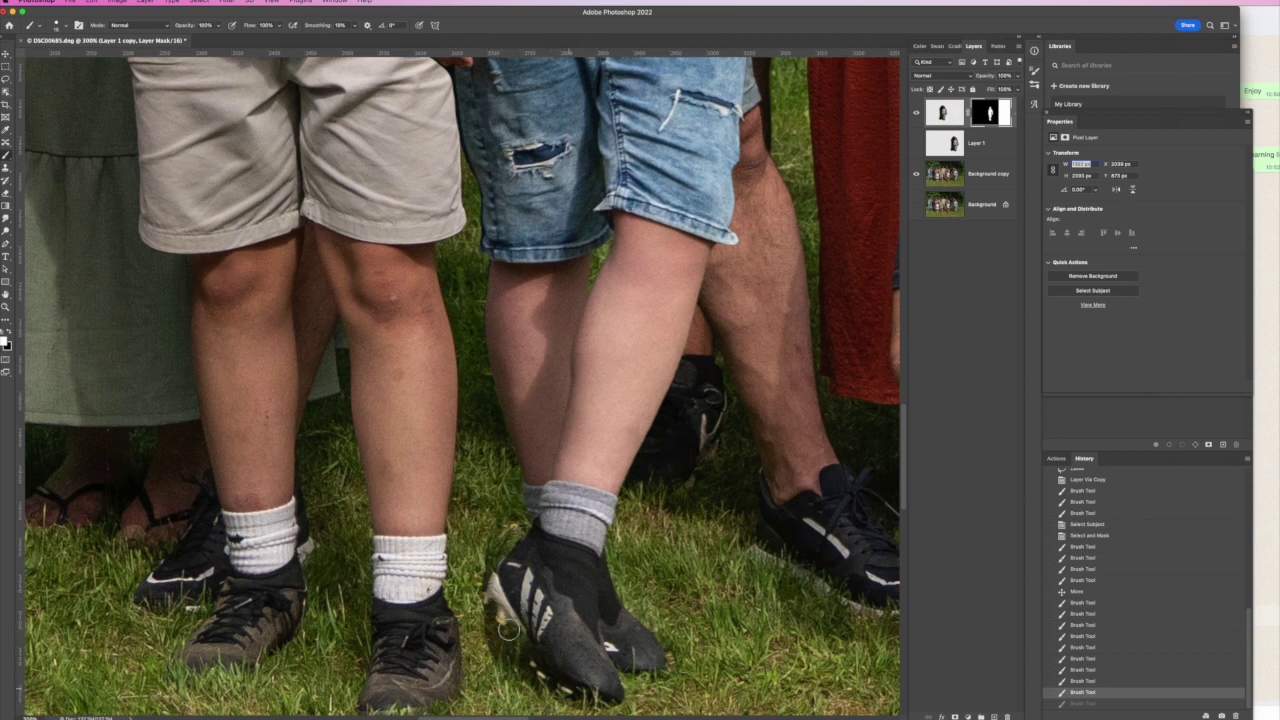
{"action": "left_click_drag", "start_coordinate": [490, 626], "coordinate": [484, 590]}
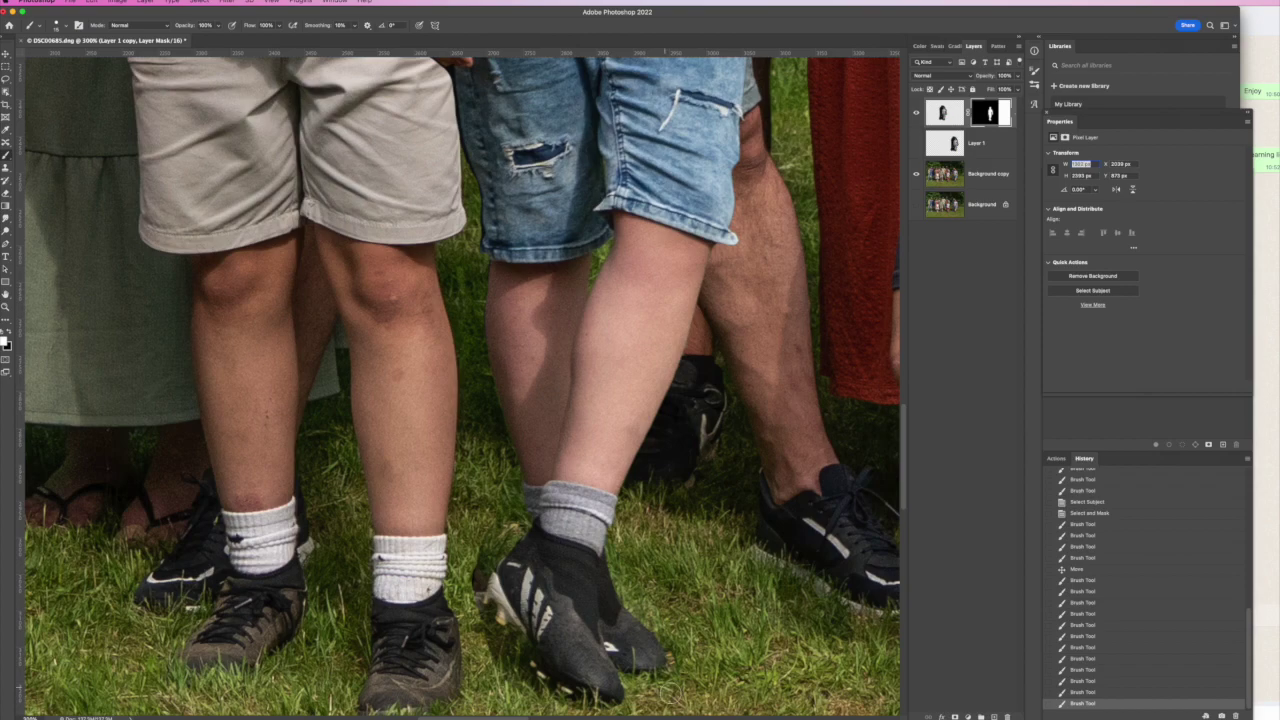
{"action": "key", "text": "super+0"}
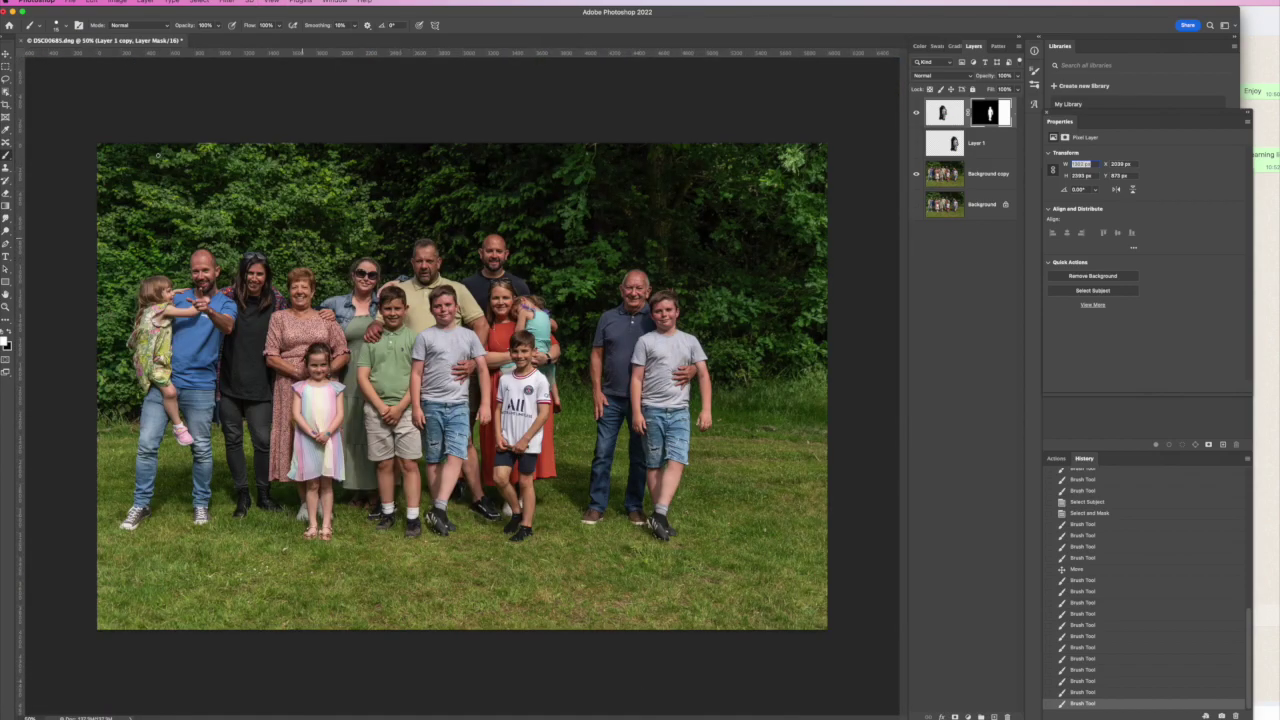
Step: Crop the photo to a square by pulling in the right and bottom edges
{"action": "left_click", "coordinate": [6, 104]}
{"action": "left_click_drag", "start_coordinate": [828, 386], "coordinate": [703, 383]}
{"action": "left_click_drag", "start_coordinate": [461, 630], "coordinate": [464, 614]}
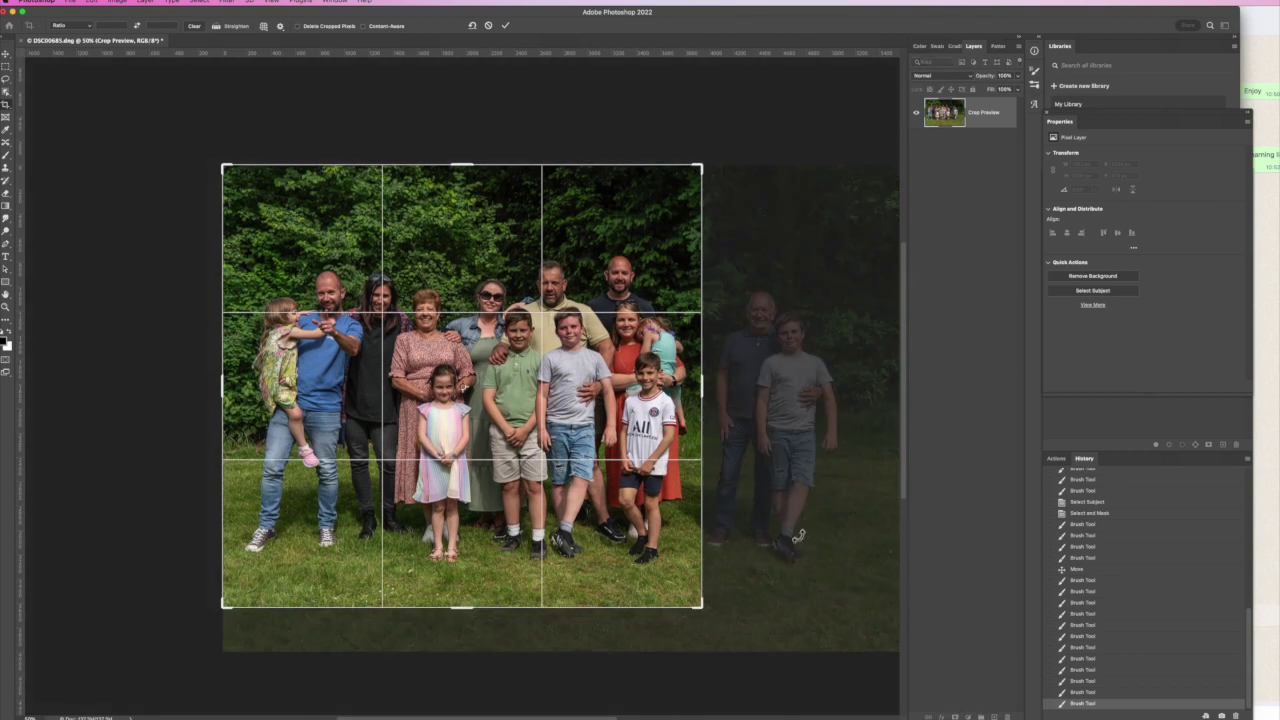
{"action": "left_click", "coordinate": [506, 26]}
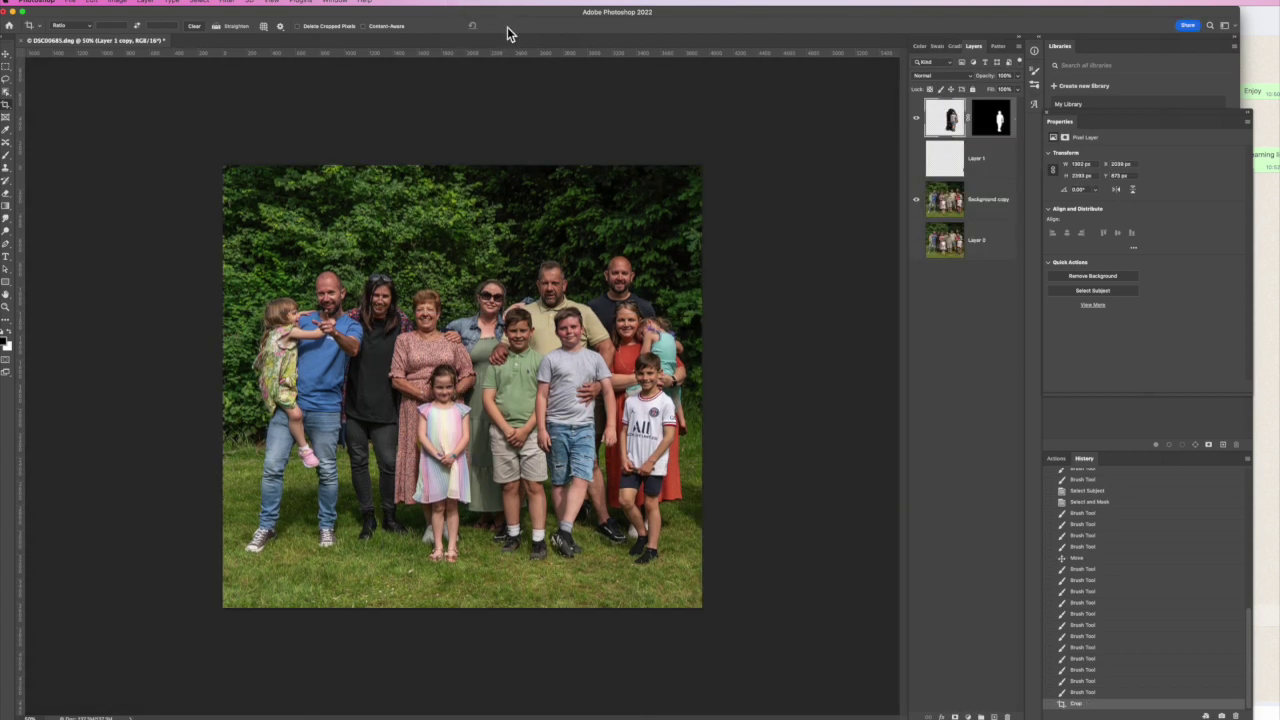
Step: Toggle the moved boy's layer visibility twice to compare before and after
{"action": "left_click", "coordinate": [916, 120]}
{"action": "left_click", "coordinate": [915, 120]}
{"action": "left_click", "coordinate": [915, 120]}
{"action": "left_click", "coordinate": [915, 120]}
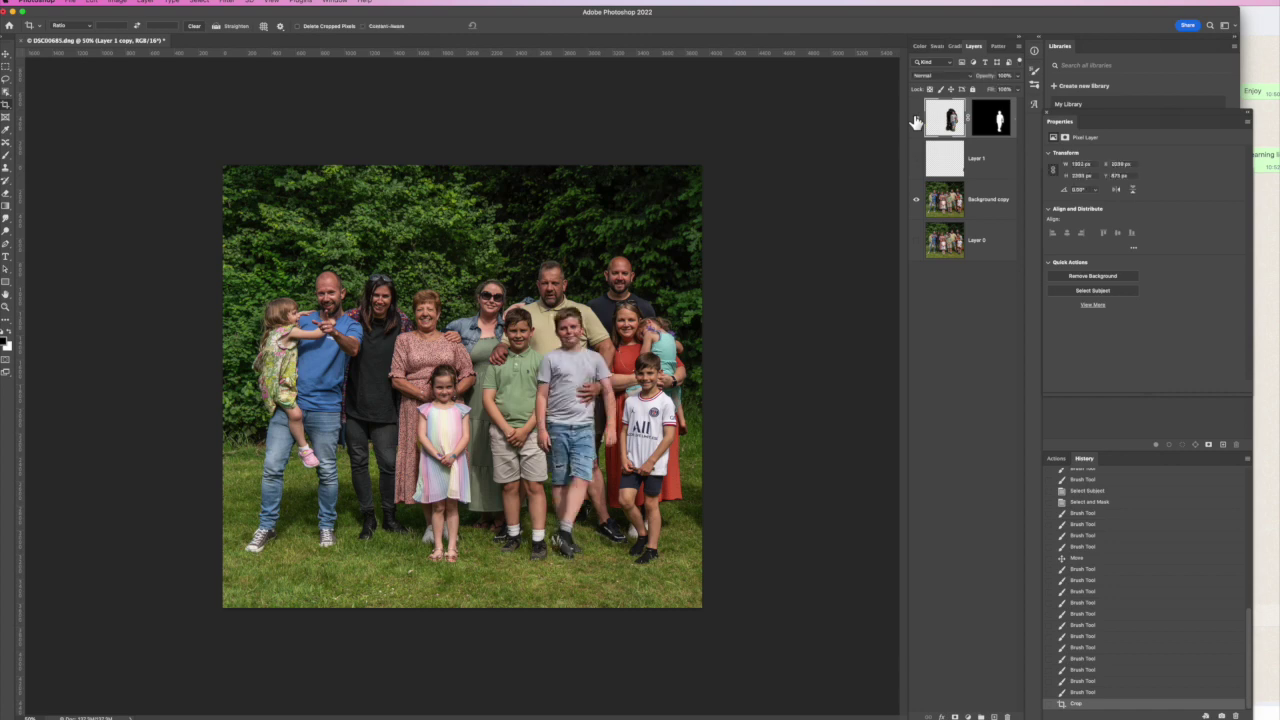